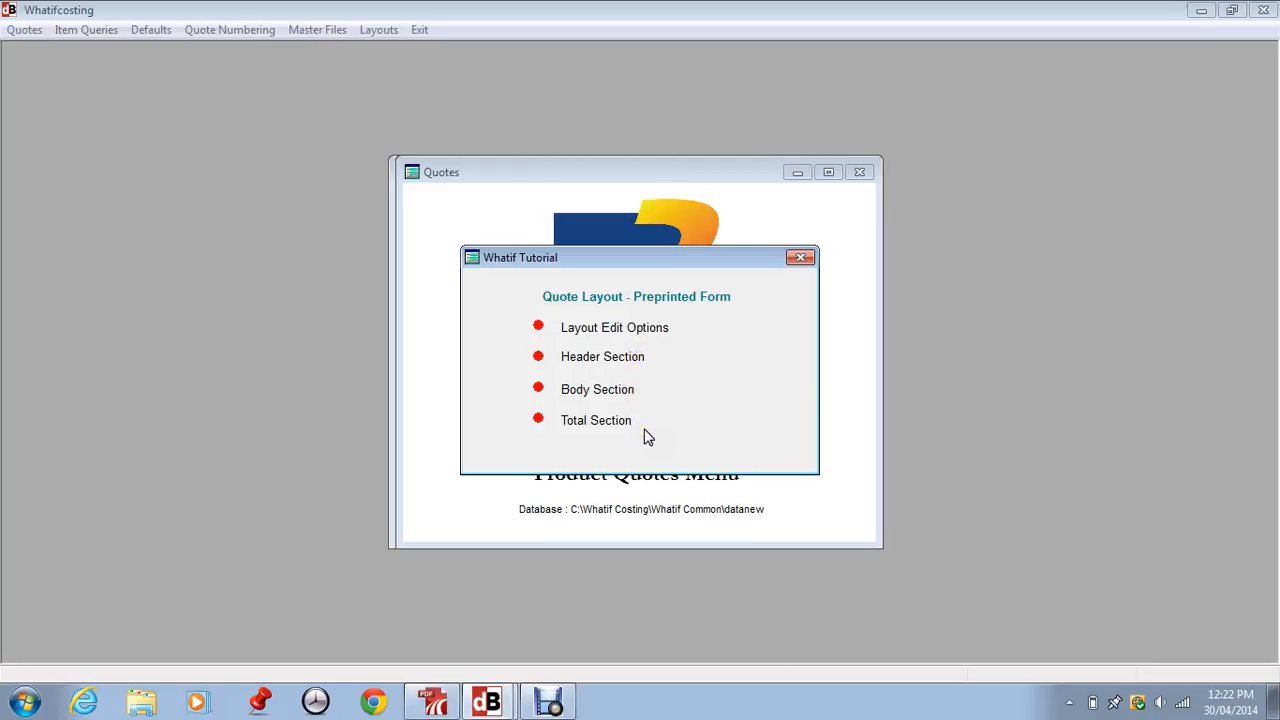
Switch to deskPDF Studio X, examine the sample quote quotepreprinted.pdf in full screen, and return to Whatifcosting
{"action": "left_click", "coordinate": [436, 704]}
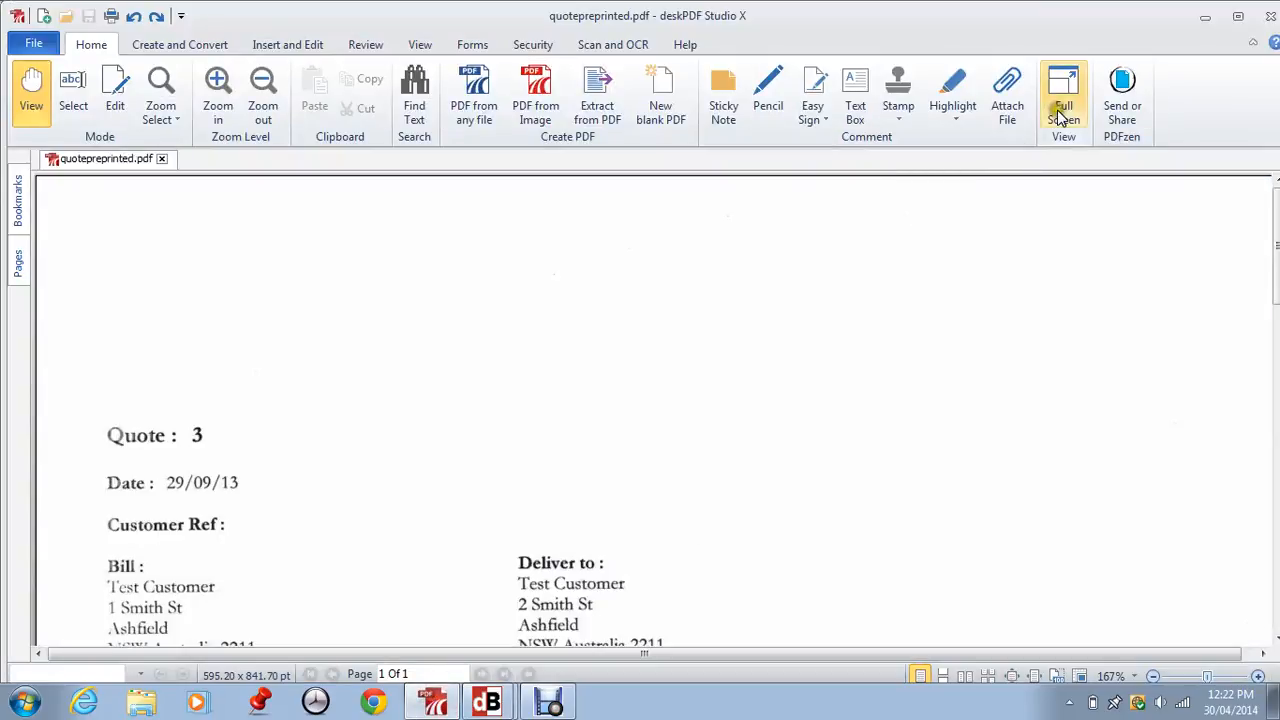
{"action": "left_click", "coordinate": [1062, 115]}
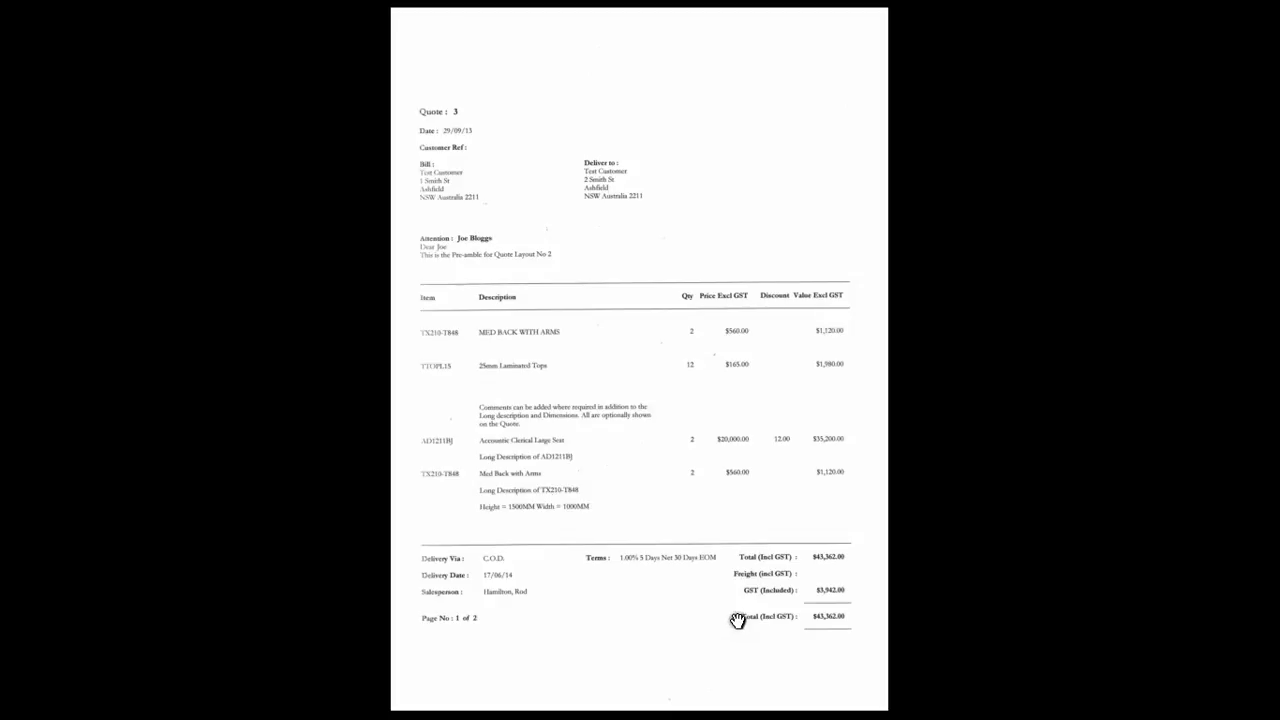
{"action": "key", "text": "Escape"}
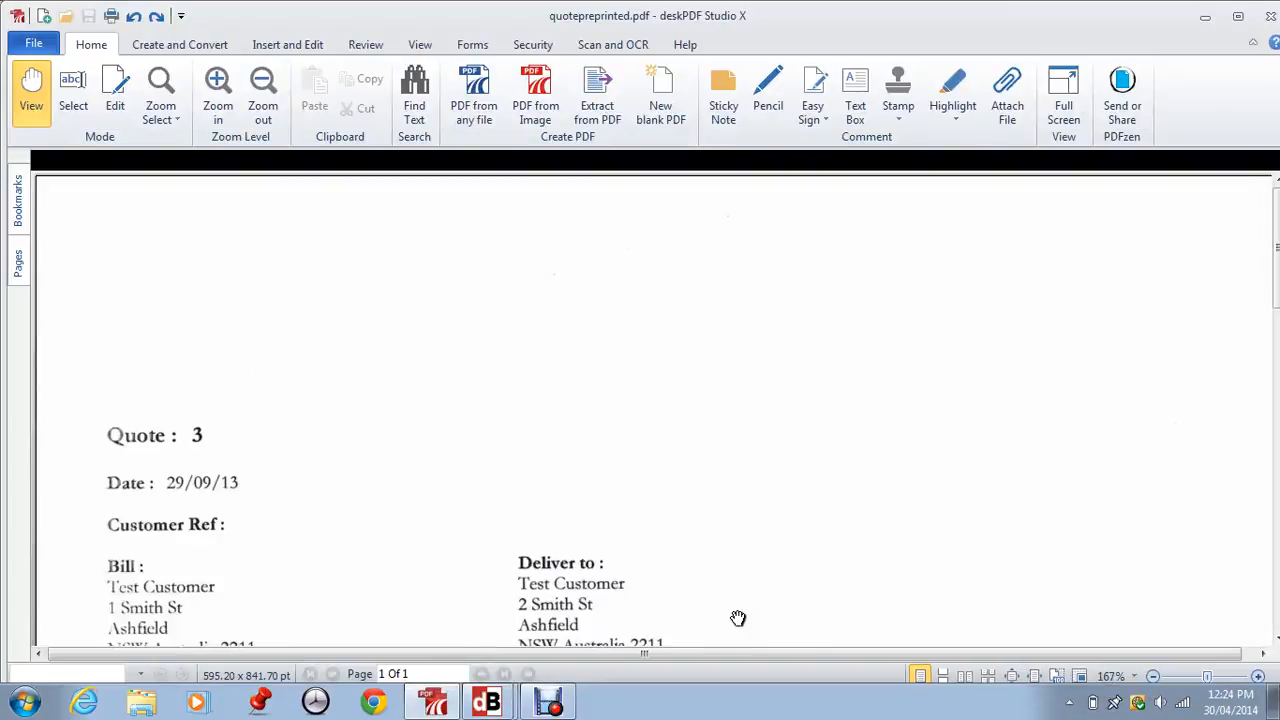
{"action": "left_click", "coordinate": [1205, 16]}
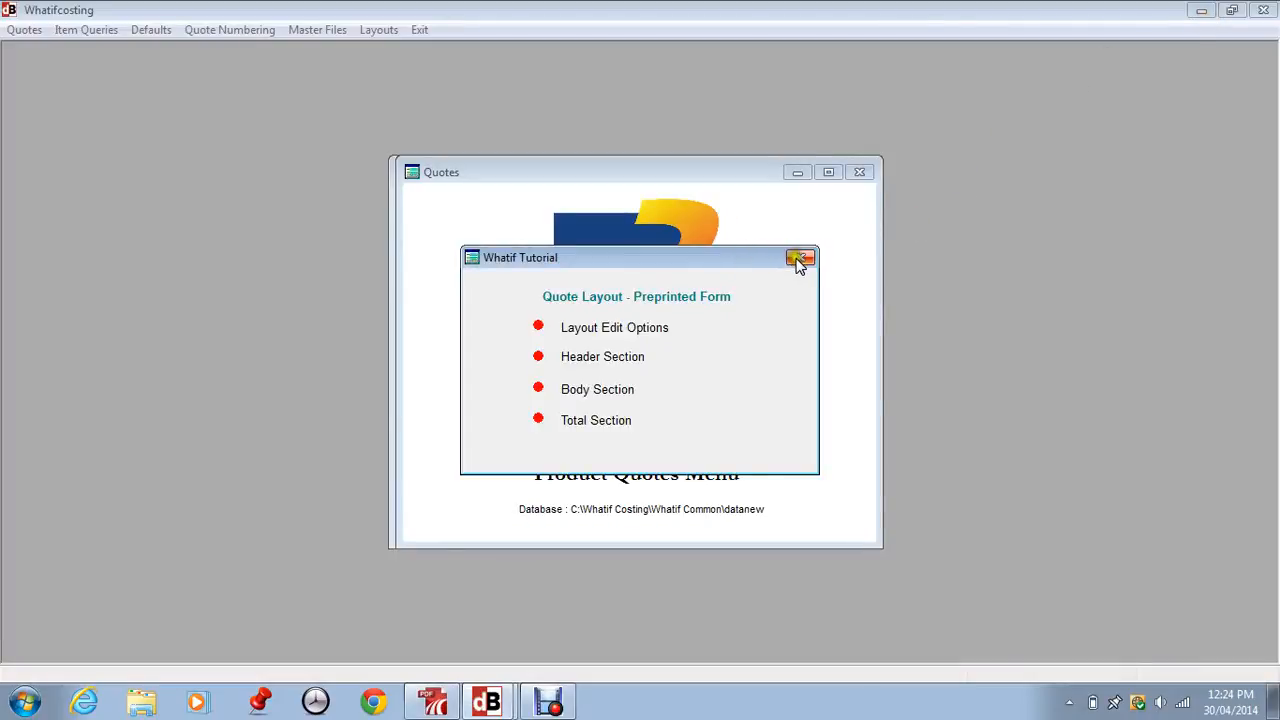
Dismiss the tutorial notice and open the Pre-Printed Quote Layouts designs, closing the introductory information
{"action": "left_click", "coordinate": [800, 258]}
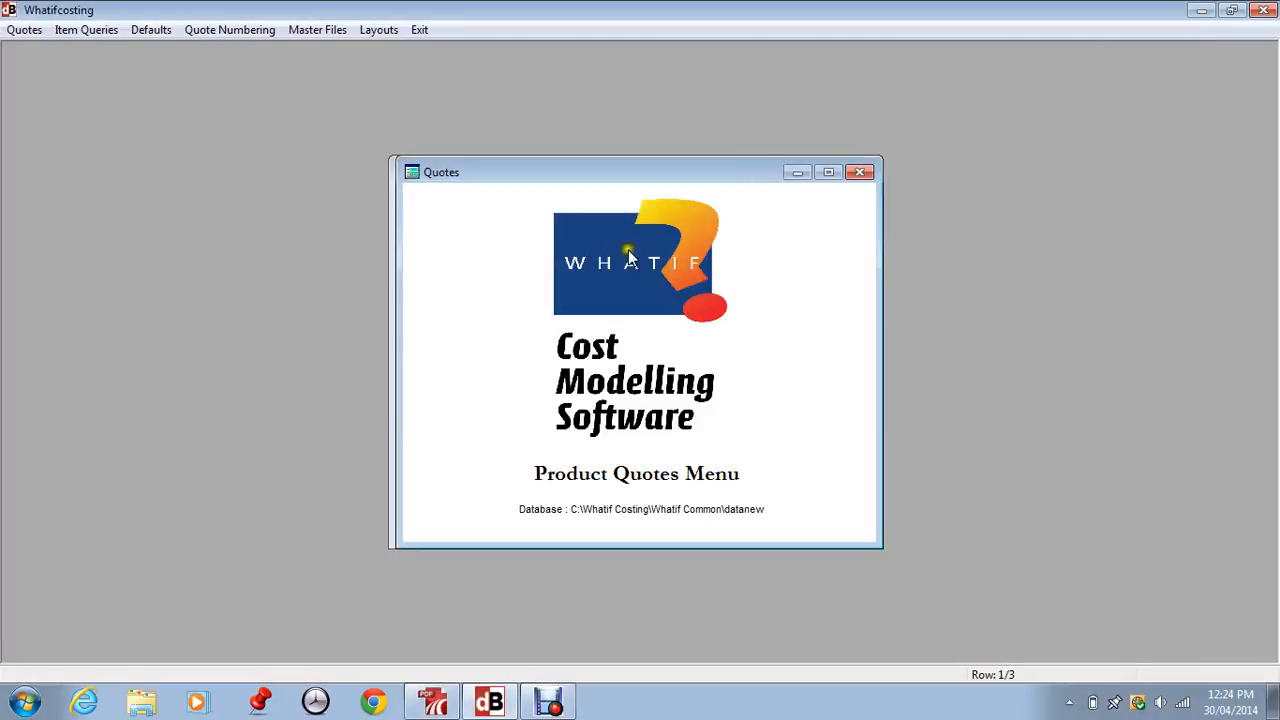
{"action": "left_click", "coordinate": [385, 32]}
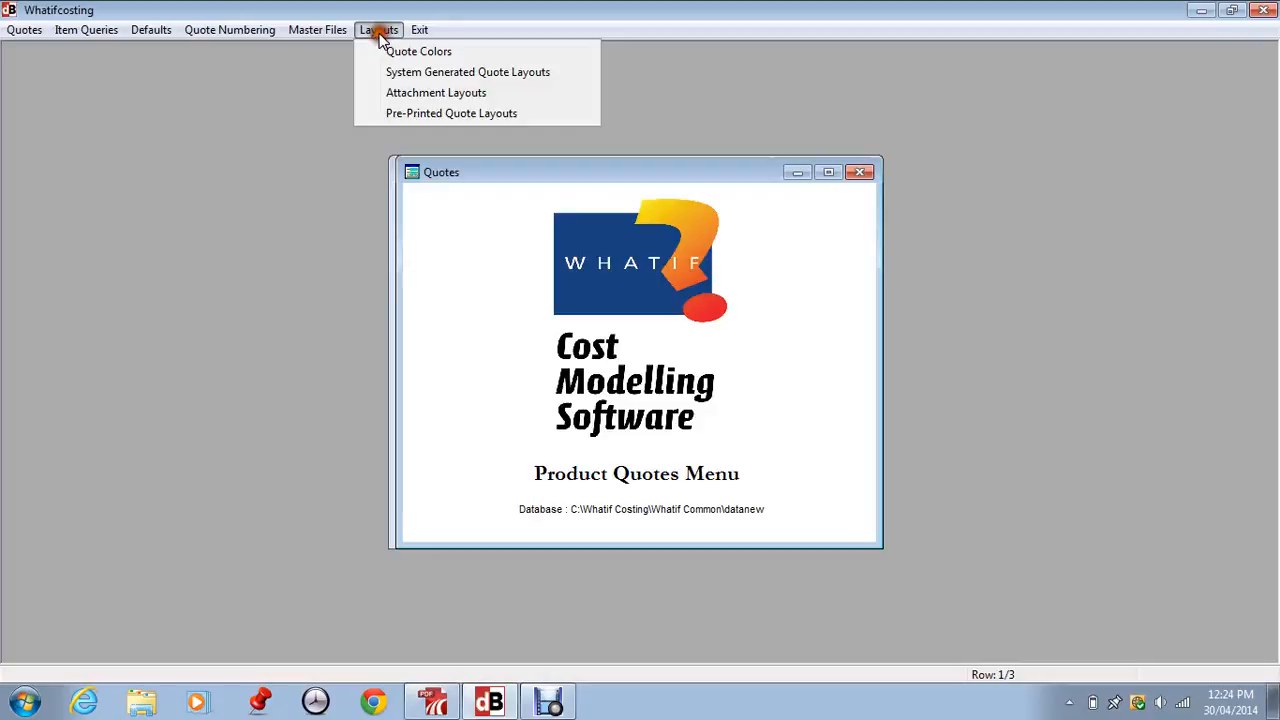
{"action": "left_click", "coordinate": [416, 114]}
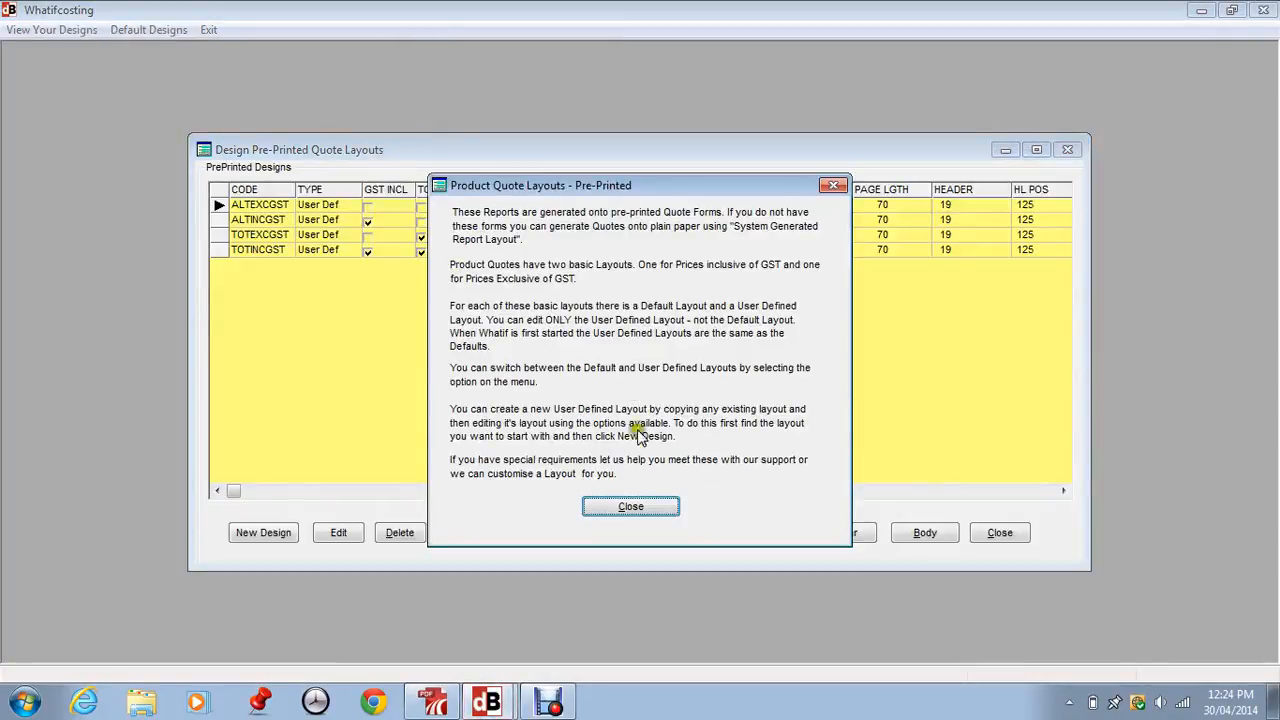
{"action": "left_click", "coordinate": [630, 506]}
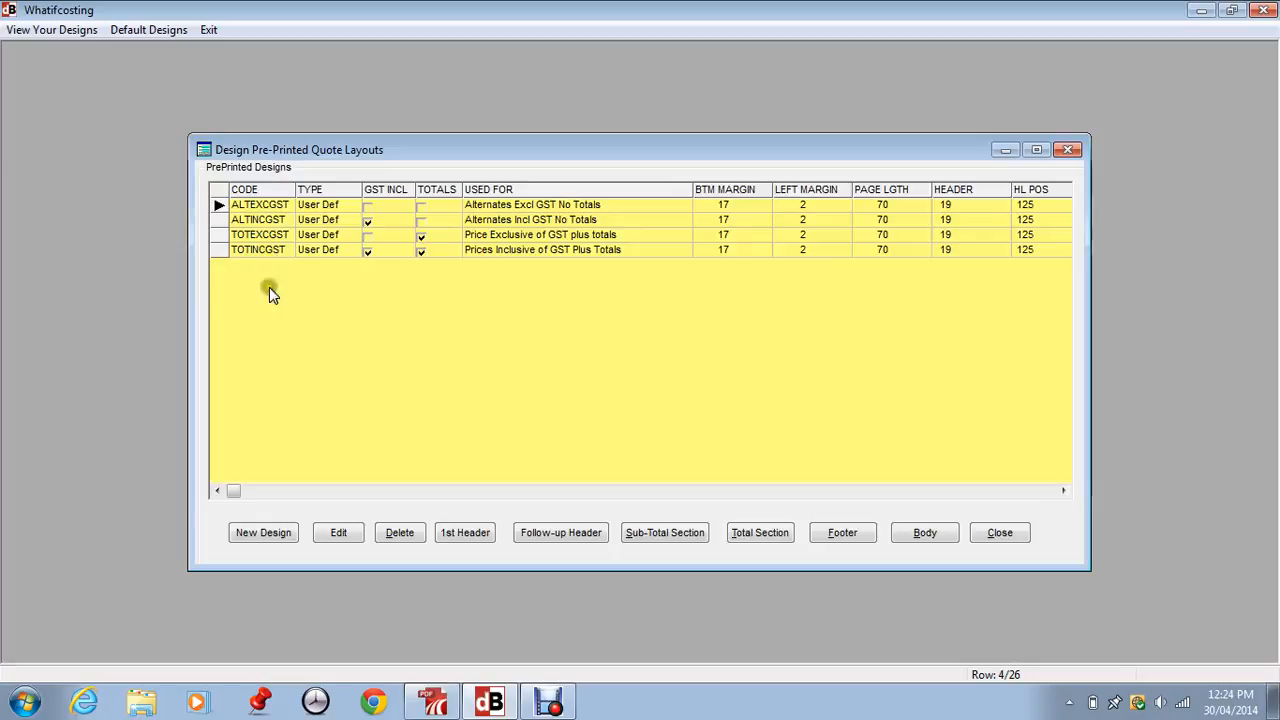
{"action": "left_click", "coordinate": [268, 535]}
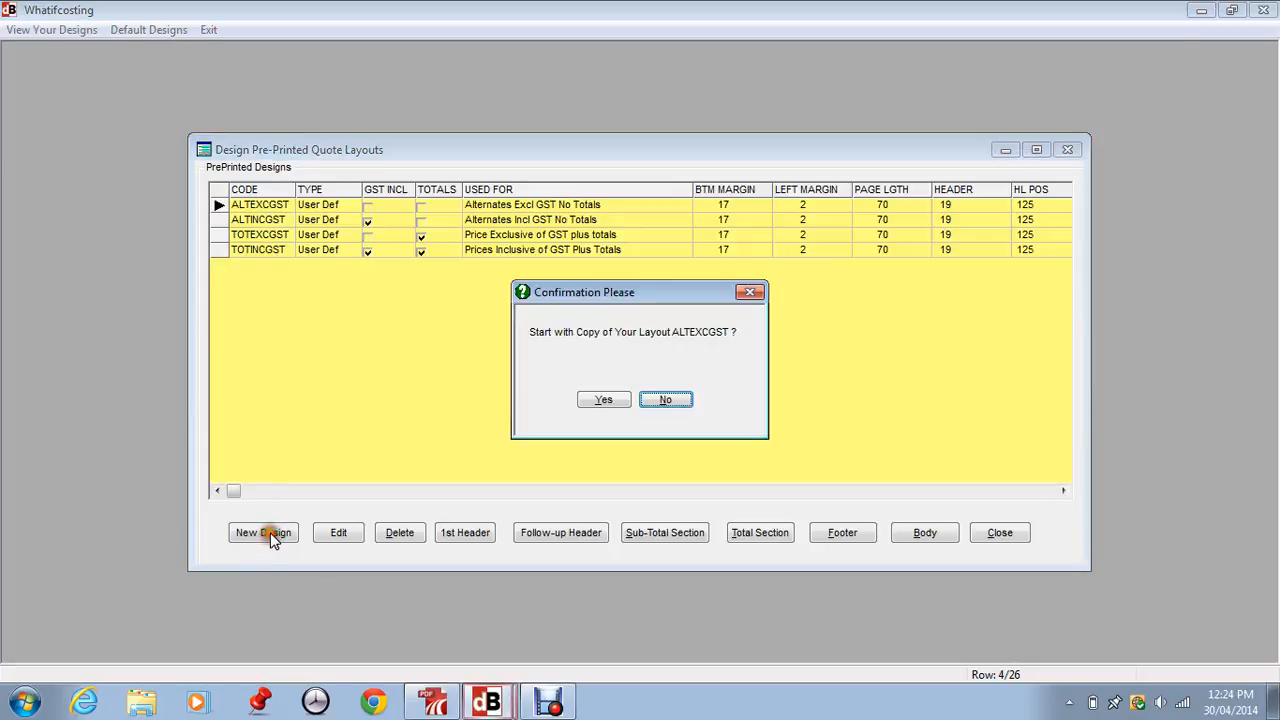
{"action": "left_click", "coordinate": [666, 402]}
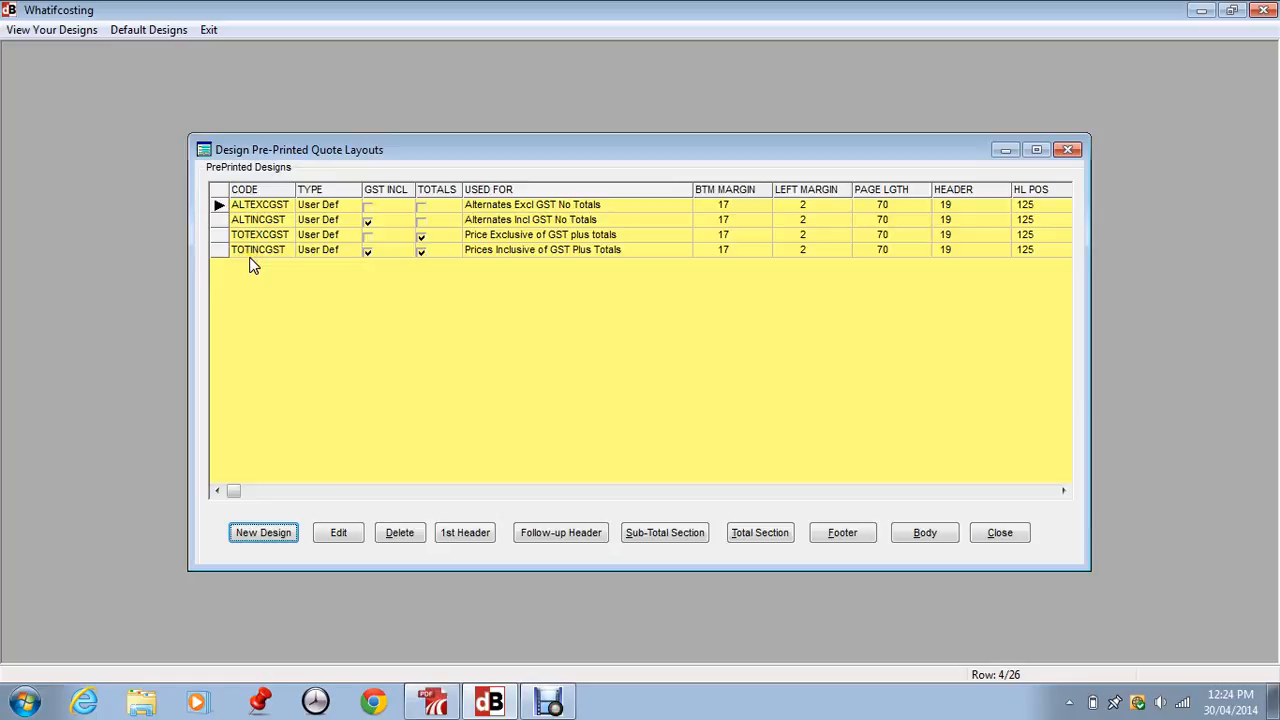
{"action": "left_click", "coordinate": [219, 205]}
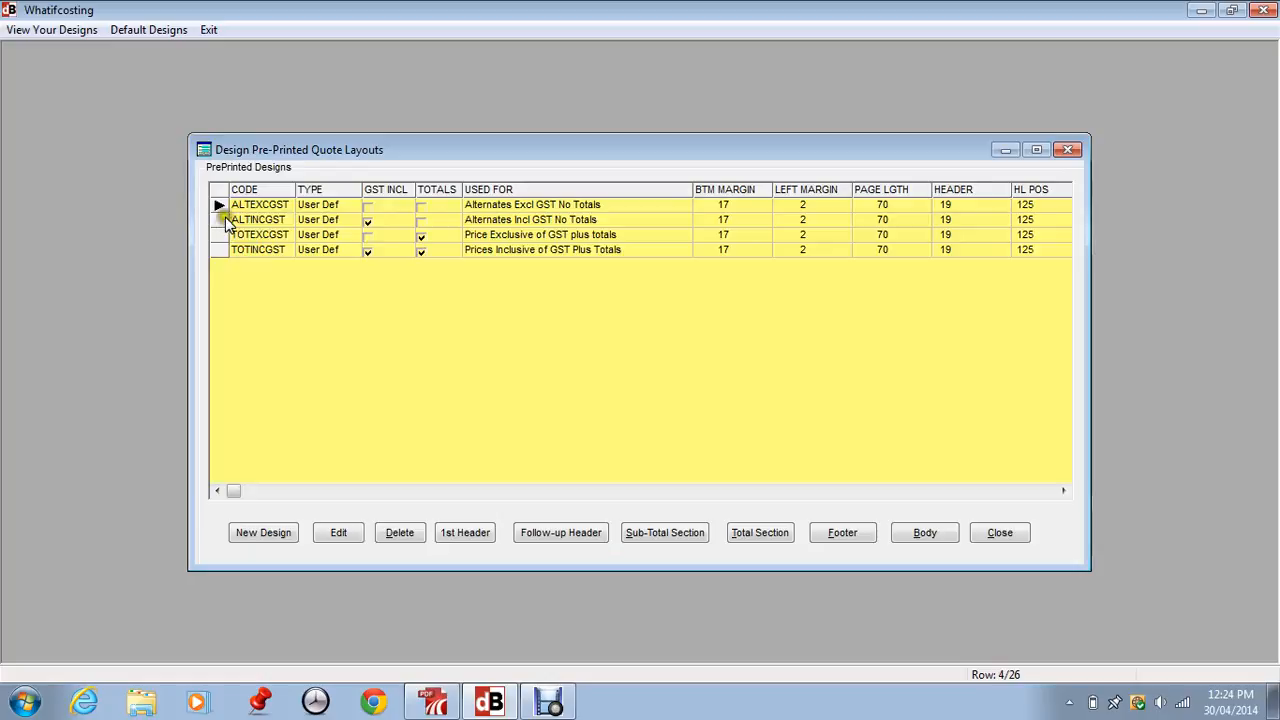
{"action": "left_click", "coordinate": [222, 205]}
Open the Quote Set-up of the TOTINCGST layout for editing
{"action": "left_click", "coordinate": [218, 226]}
{"action": "left_click", "coordinate": [225, 250]}
{"action": "left_click", "coordinate": [343, 534]}
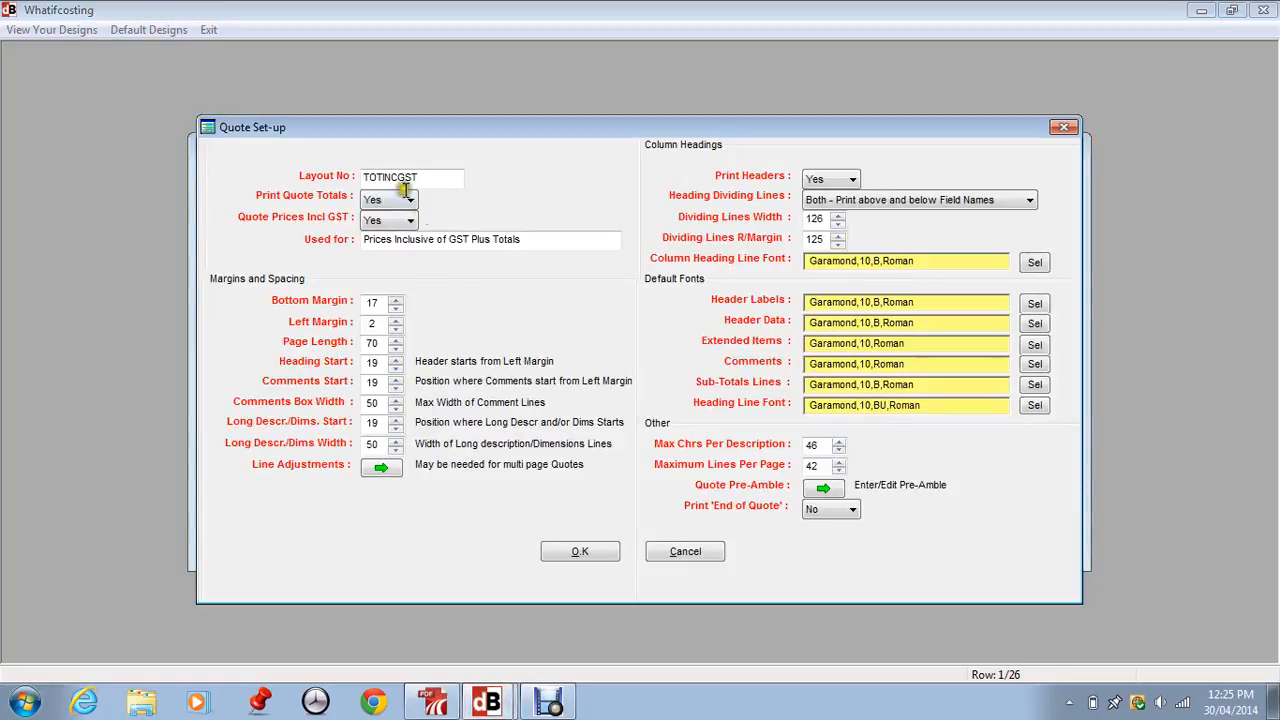
Switch Print Quote Totals to No and back to Yes, and look at the layout's code and description fields
{"action": "left_click", "coordinate": [430, 180]}
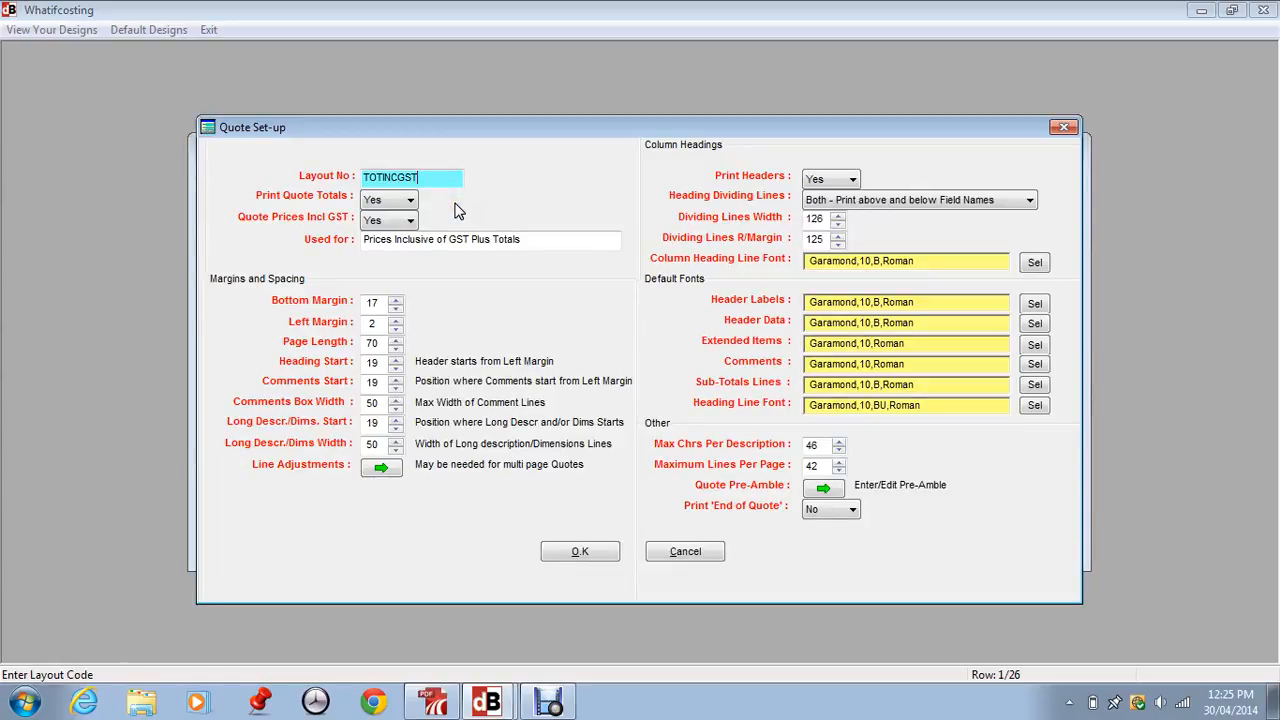
{"action": "left_click", "coordinate": [408, 201]}
{"action": "left_click", "coordinate": [401, 201]}
{"action": "left_click", "coordinate": [402, 201]}
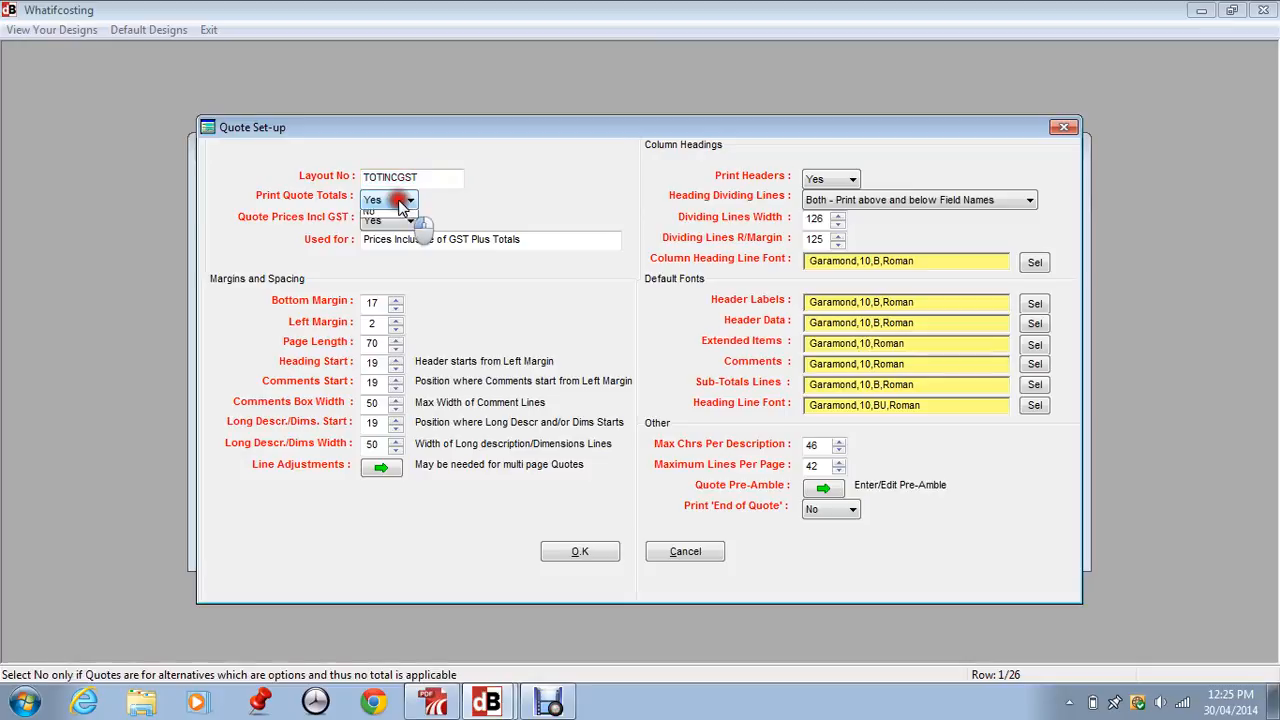
{"action": "left_click", "coordinate": [394, 231]}
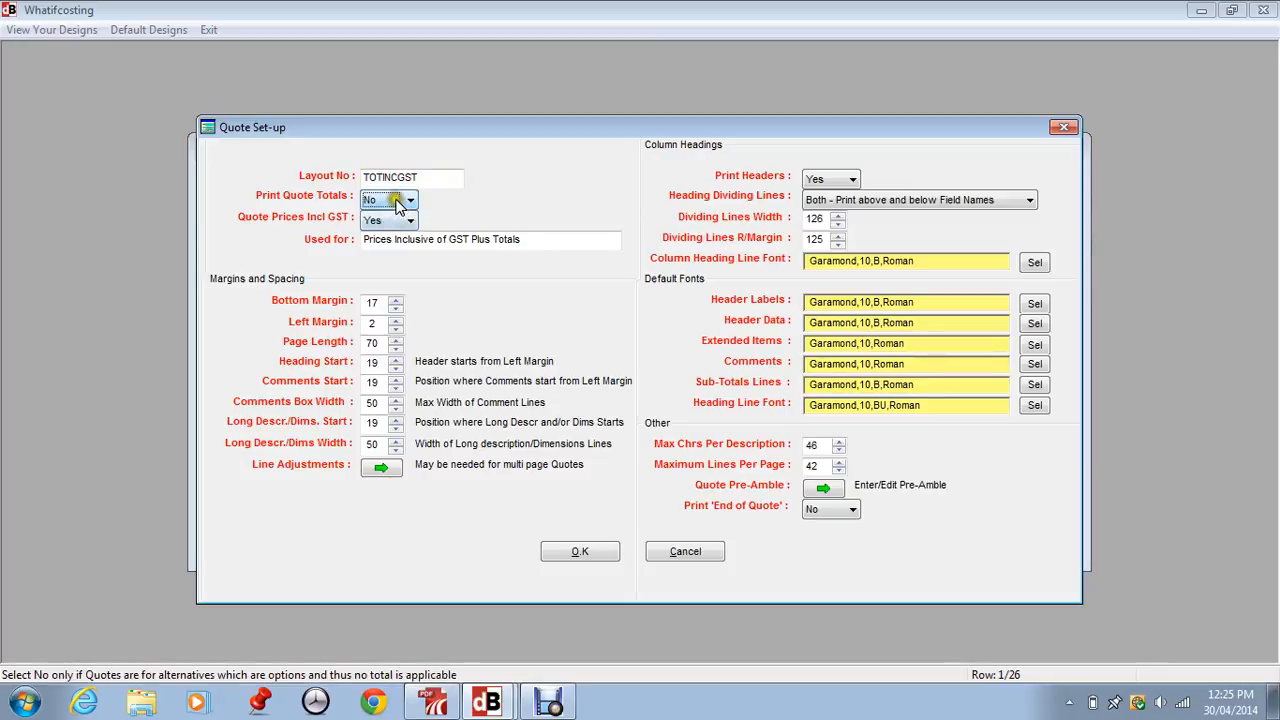
{"action": "left_click", "coordinate": [397, 202]}
{"action": "left_click", "coordinate": [383, 218]}
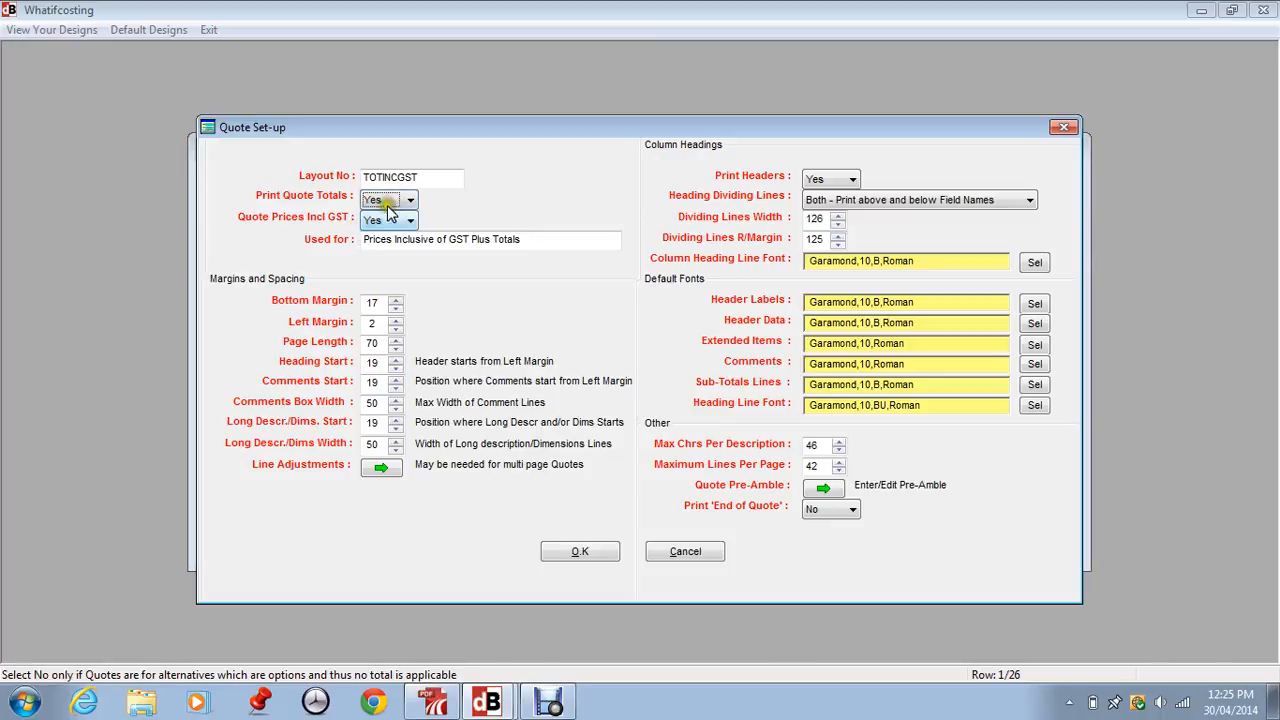
{"action": "left_click", "coordinate": [545, 243]}
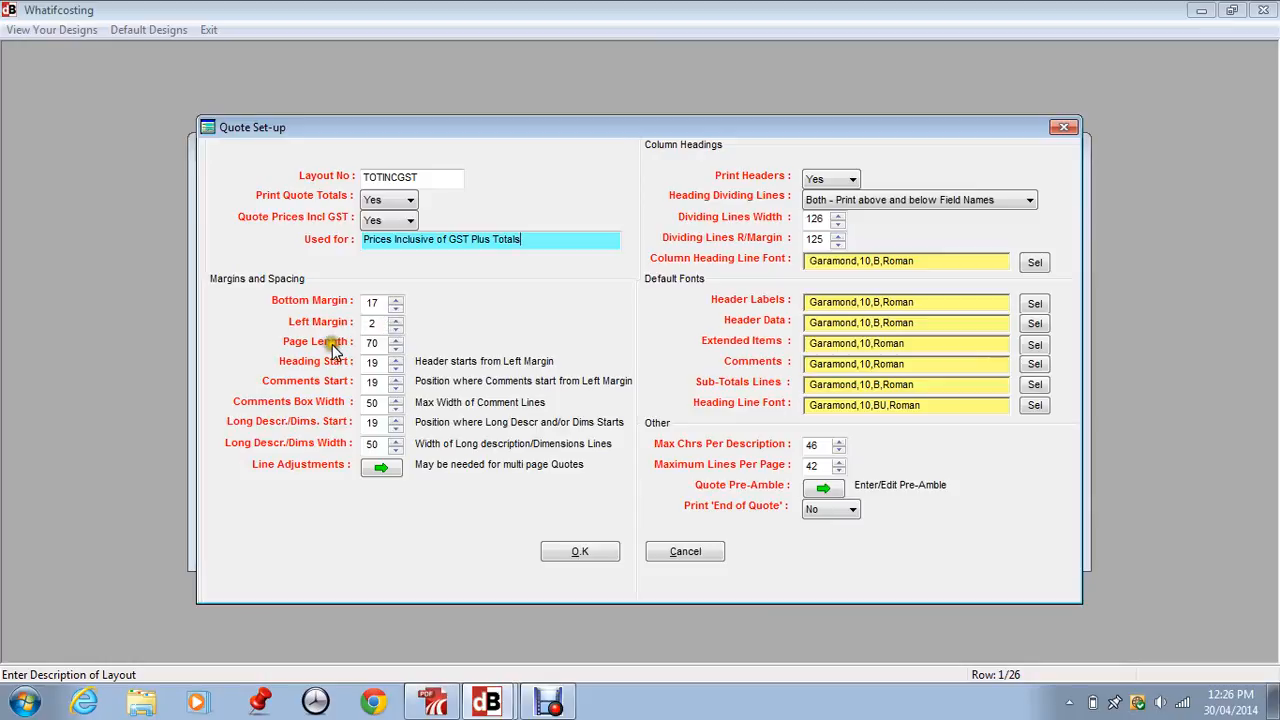
Go through the margins and spacing fields, raising Heading Start to 20 and returning it to 19
{"action": "left_click", "coordinate": [371, 345]}
{"action": "left_click", "coordinate": [371, 364]}
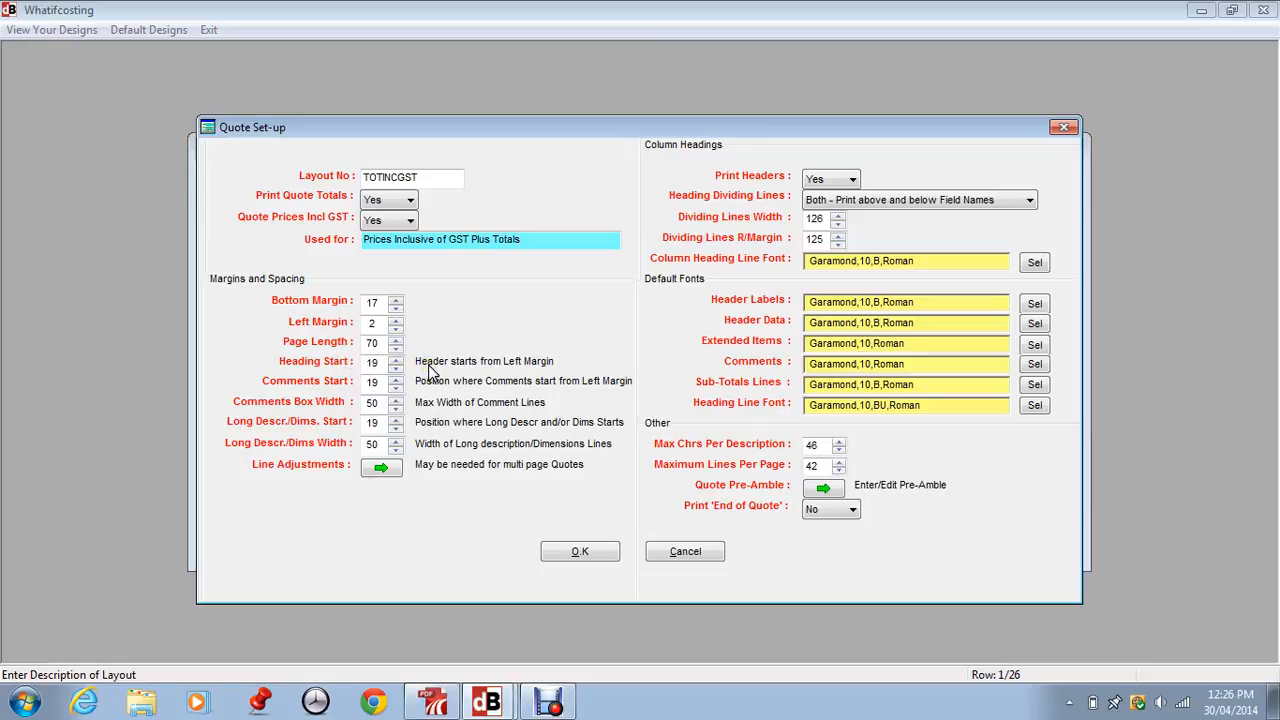
{"action": "left_click", "coordinate": [371, 365]}
{"action": "left_click", "coordinate": [429, 388]}
{"action": "left_click", "coordinate": [381, 383]}
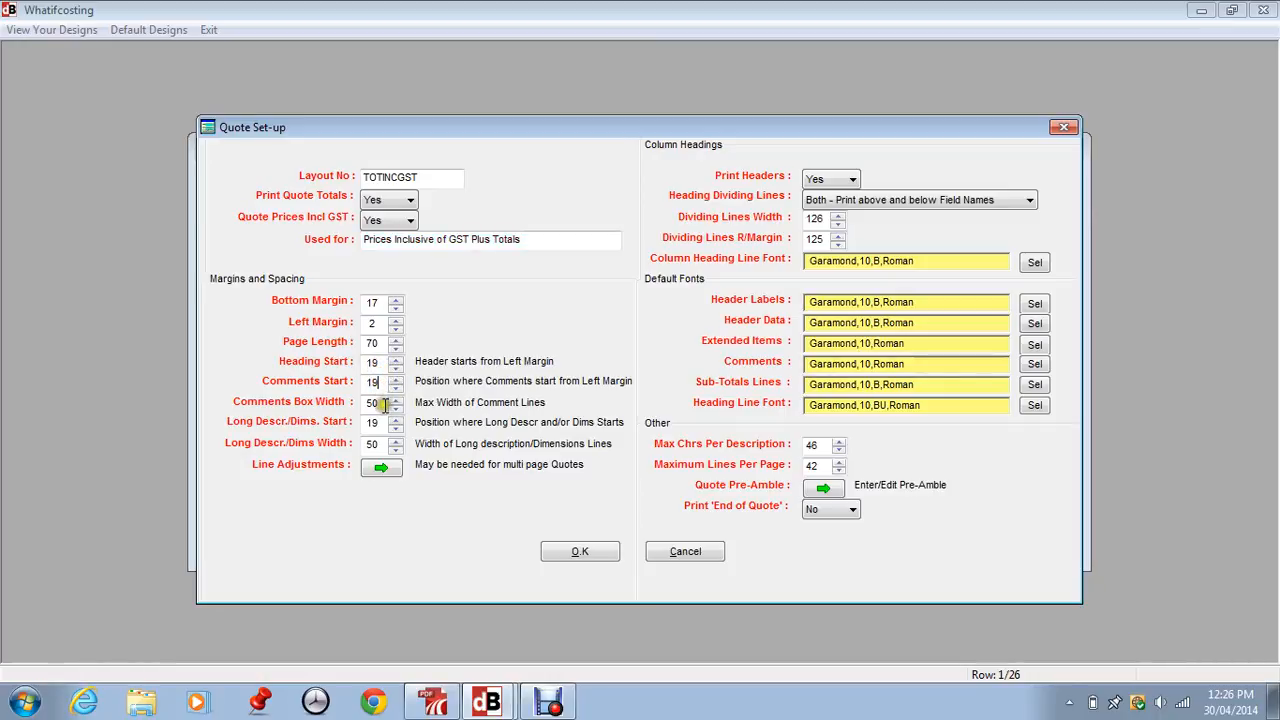
{"action": "left_click", "coordinate": [383, 403]}
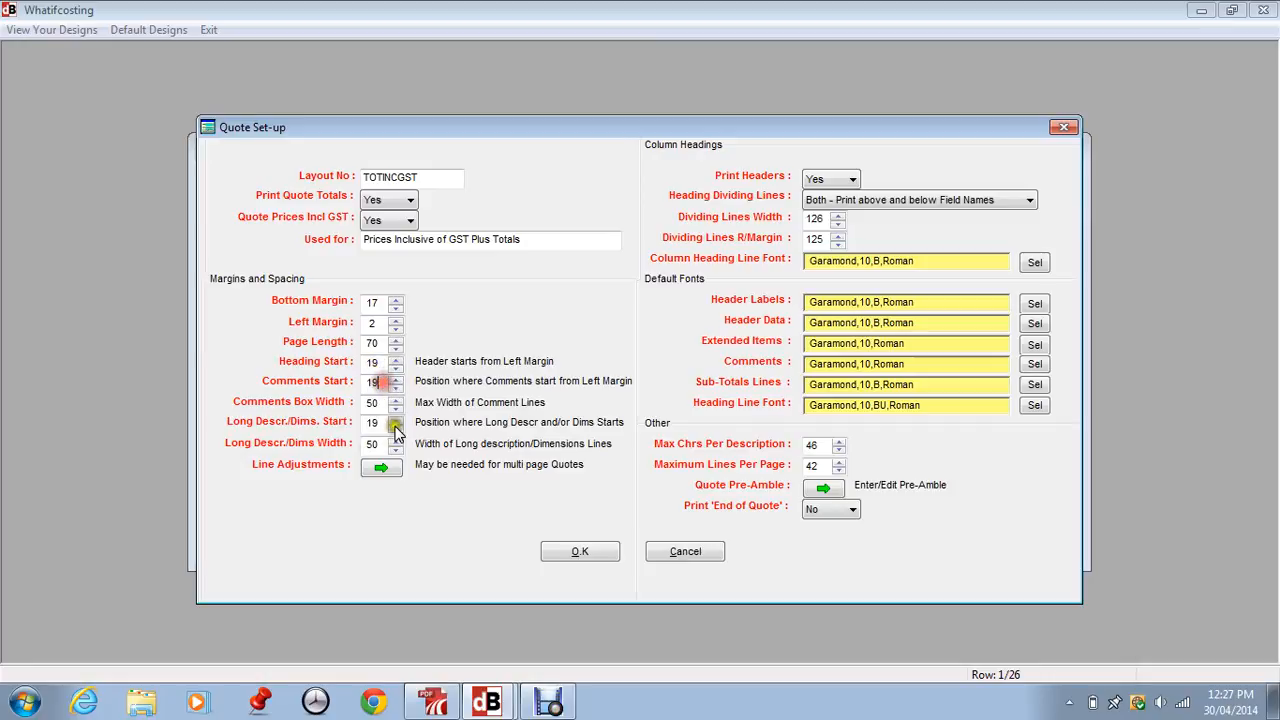
{"action": "left_click", "coordinate": [396, 359]}
{"action": "left_click", "coordinate": [396, 367]}
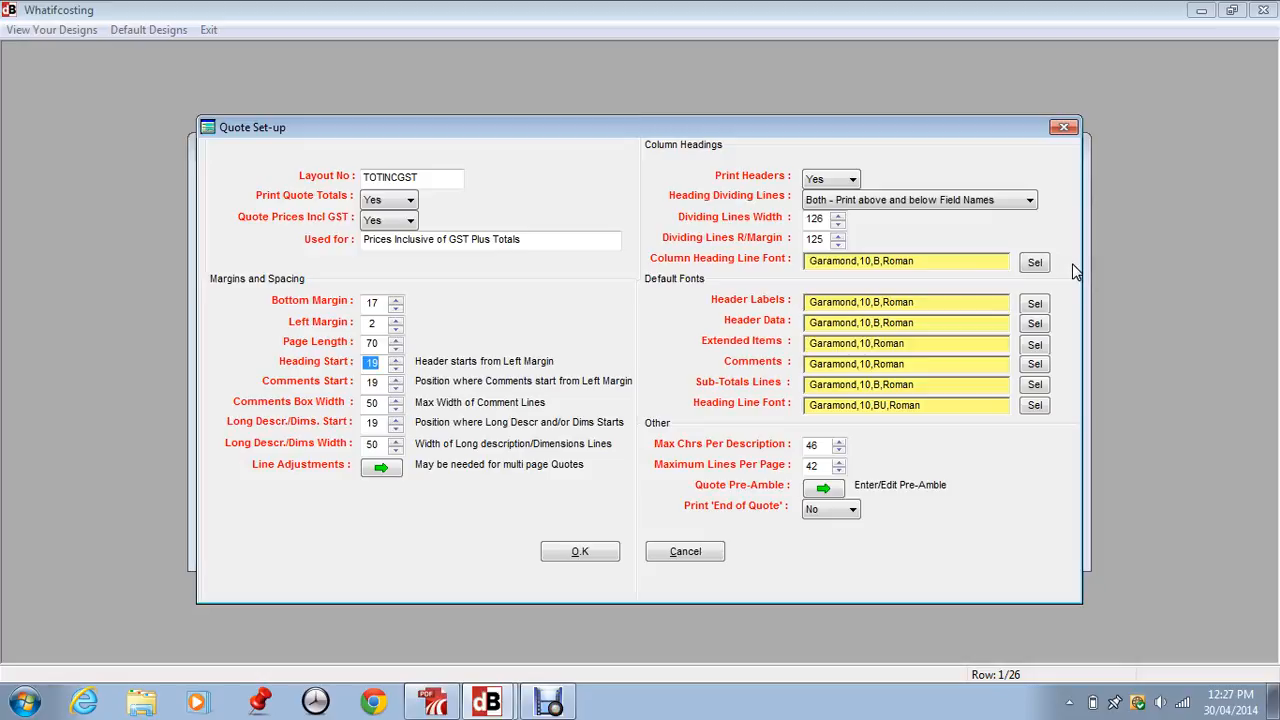
Examine the column heading options, the dividing line choices and measurements, and the quote pre-amble text
{"action": "left_click", "coordinate": [852, 179]}
{"action": "left_click", "coordinate": [853, 180]}
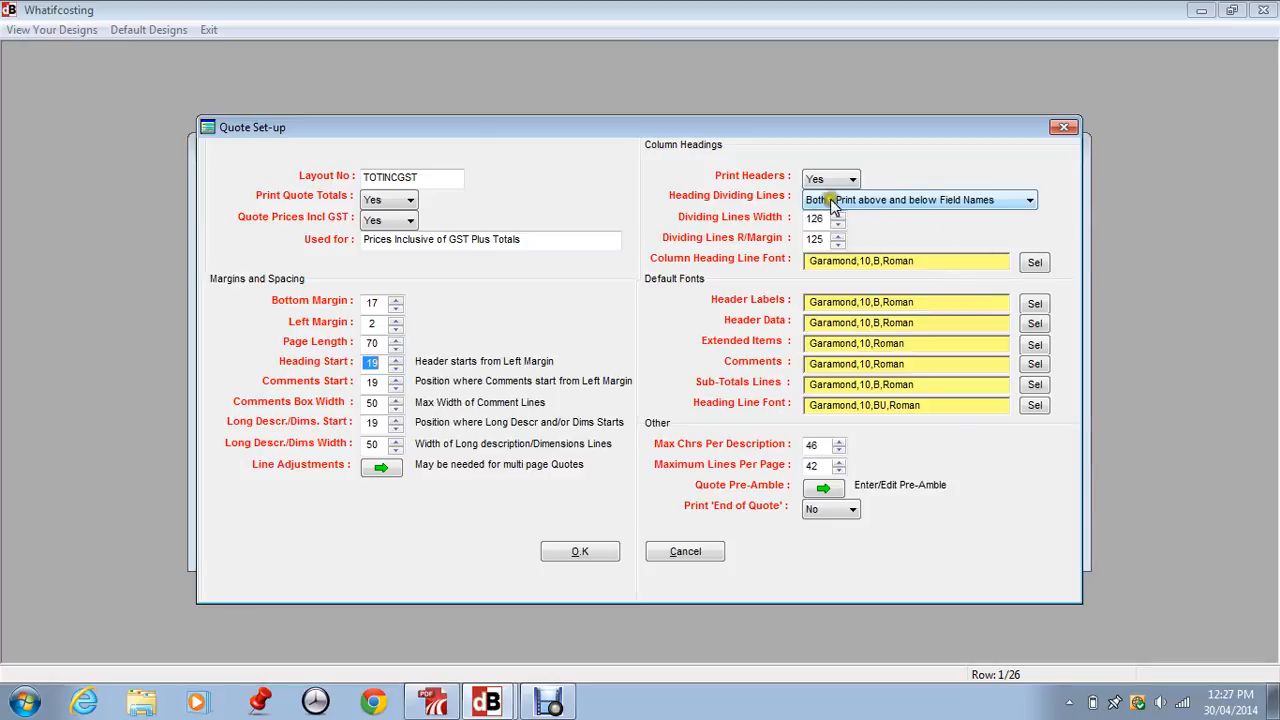
{"action": "left_click", "coordinate": [998, 200]}
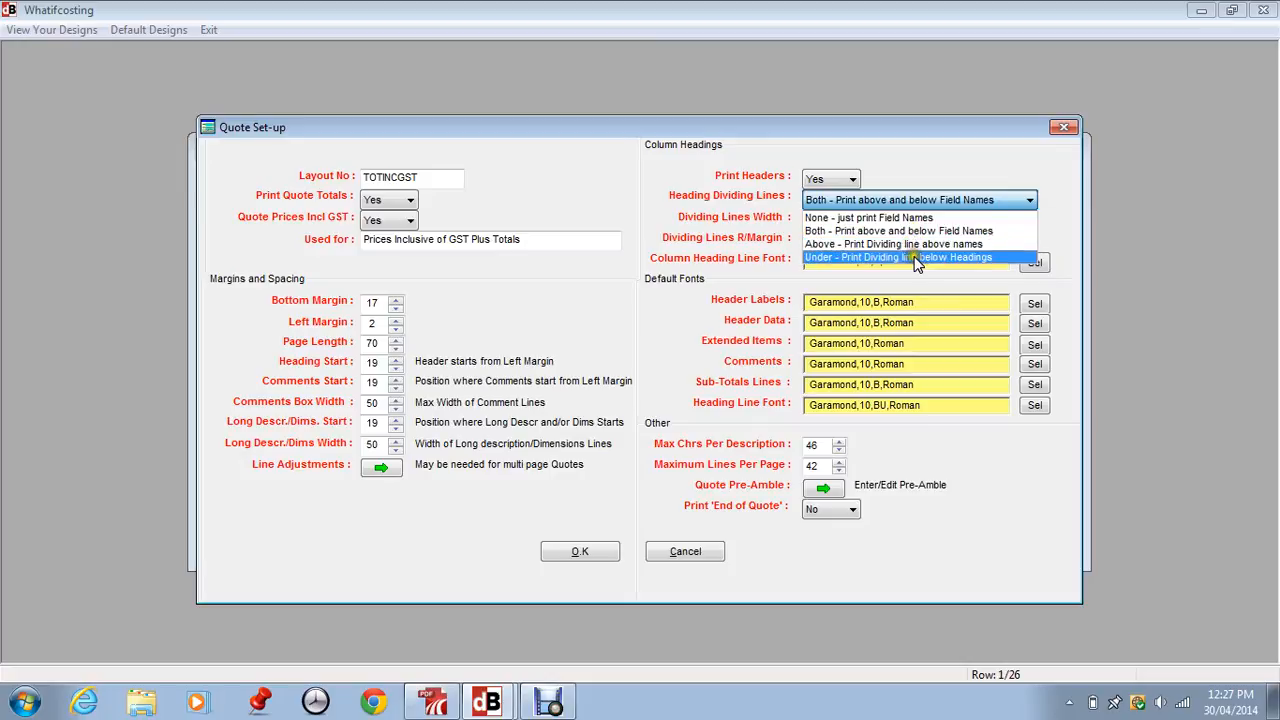
{"action": "left_click", "coordinate": [790, 203]}
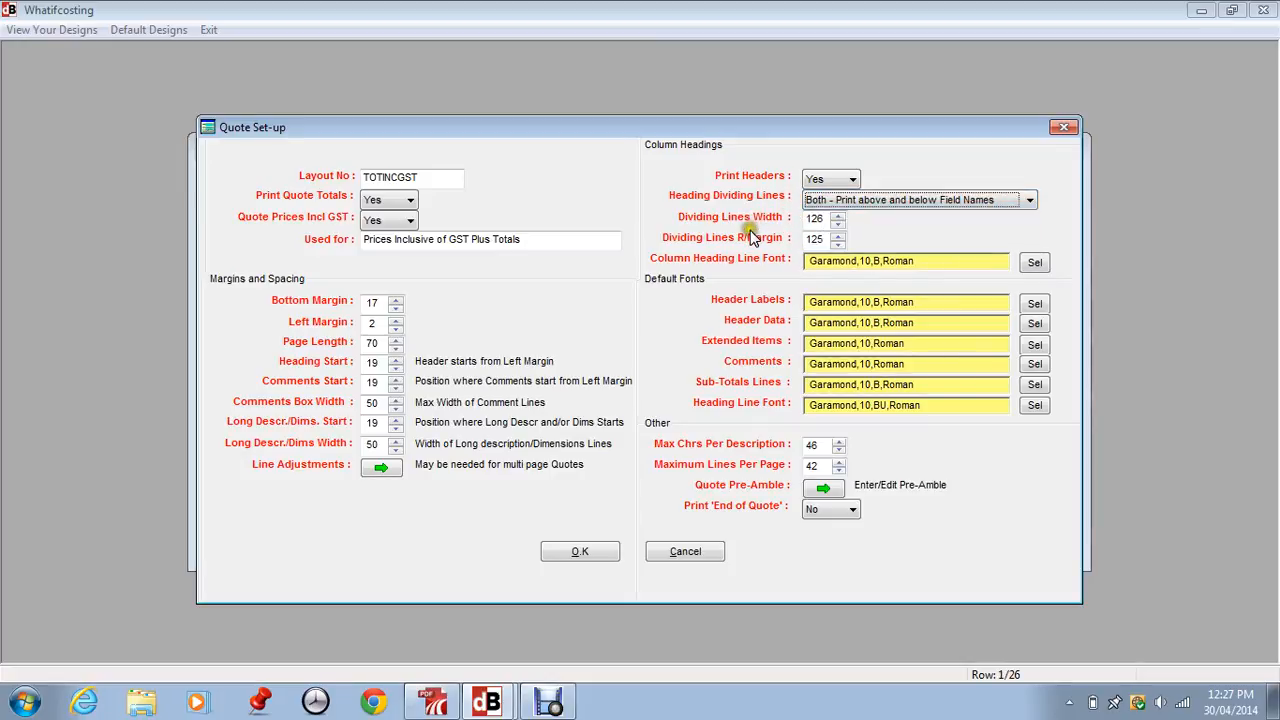
{"action": "left_click", "coordinate": [805, 220]}
{"action": "left_click", "coordinate": [800, 222]}
{"action": "left_click", "coordinate": [817, 237]}
{"action": "left_click", "coordinate": [821, 487]}
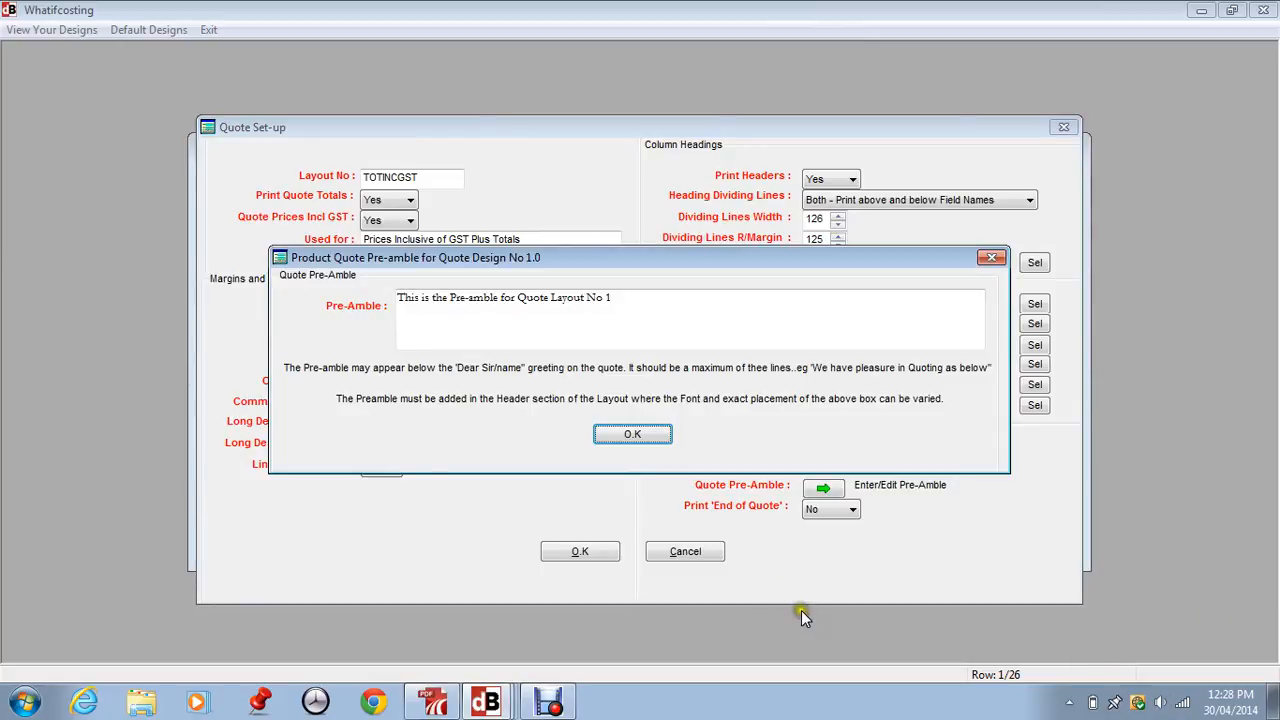
{"action": "left_click", "coordinate": [631, 432]}
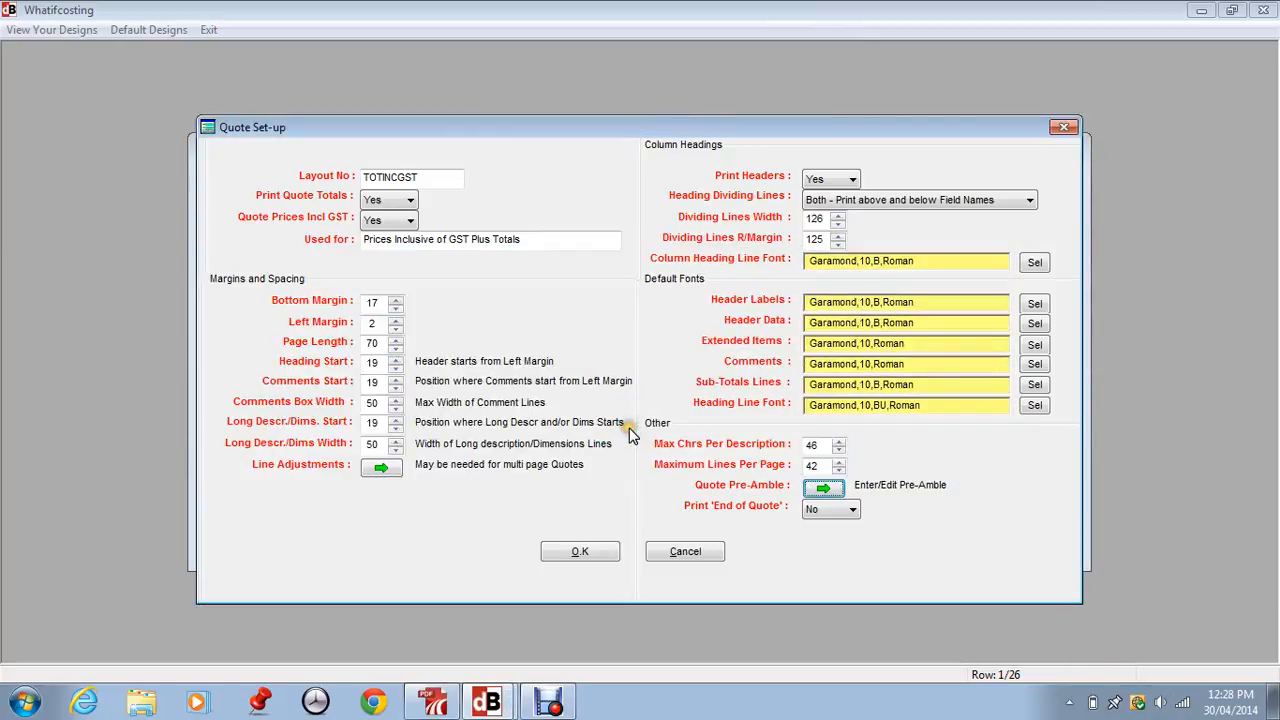
Switch Print 'End of Quote' to Yes and back to No, and accept the TOTINCGST quote set-up
{"action": "left_click", "coordinate": [803, 512]}
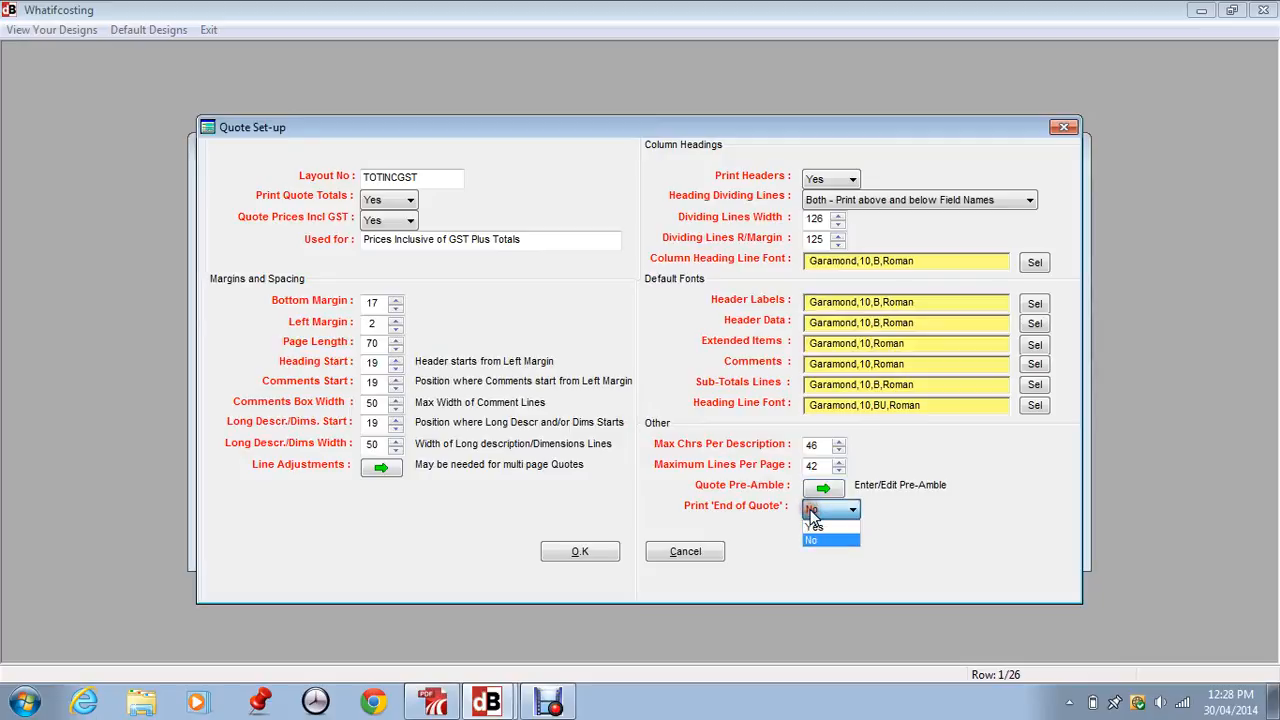
{"action": "left_click", "coordinate": [826, 512]}
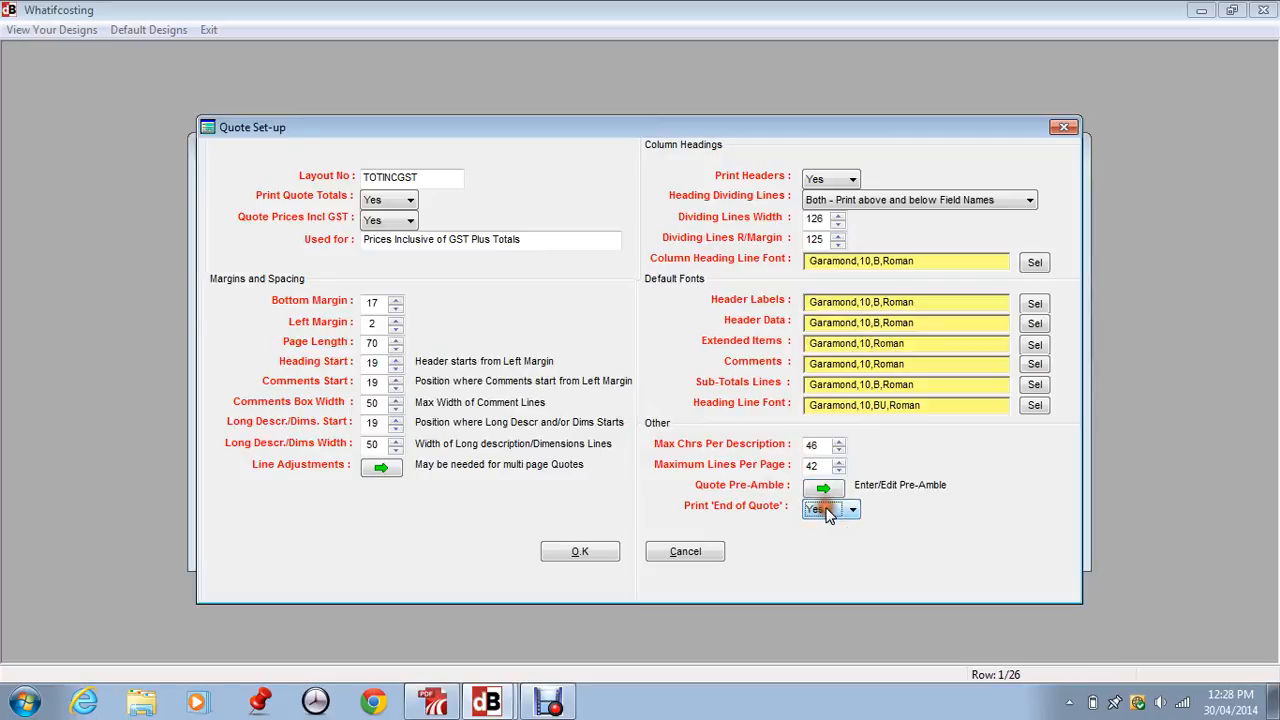
{"action": "left_click", "coordinate": [827, 512]}
{"action": "left_click", "coordinate": [826, 540]}
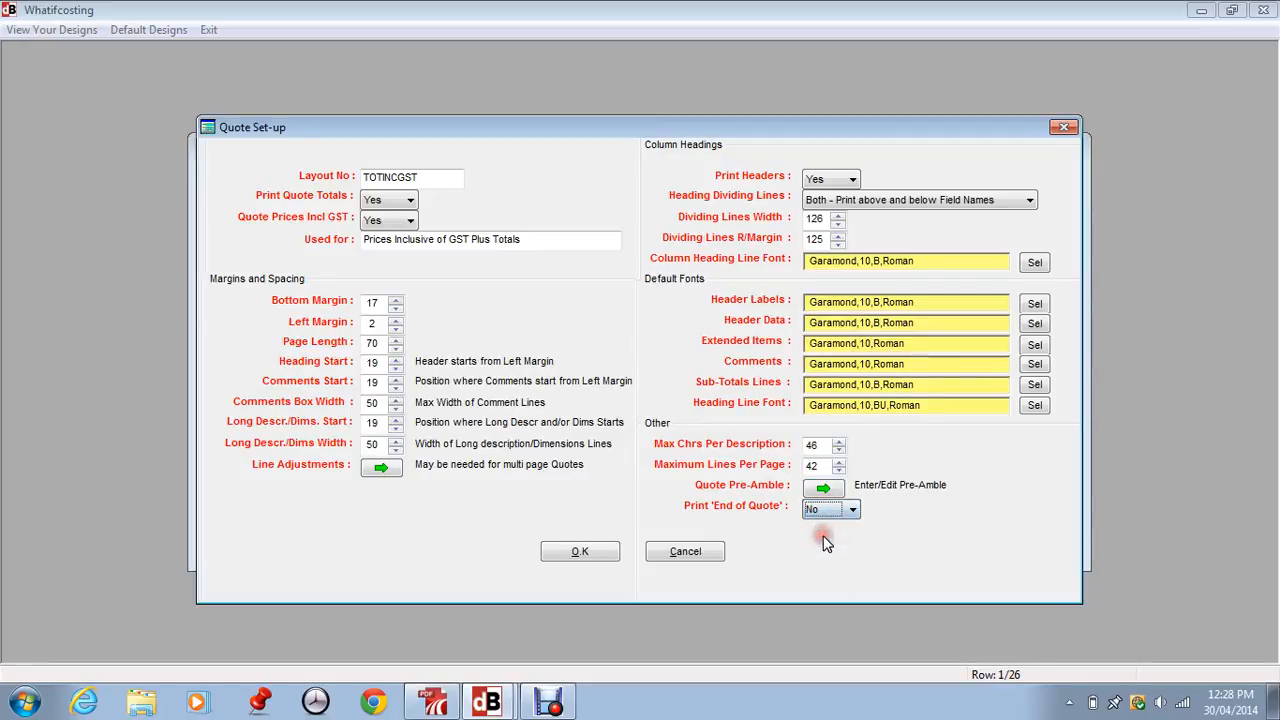
{"action": "left_click", "coordinate": [568, 546]}
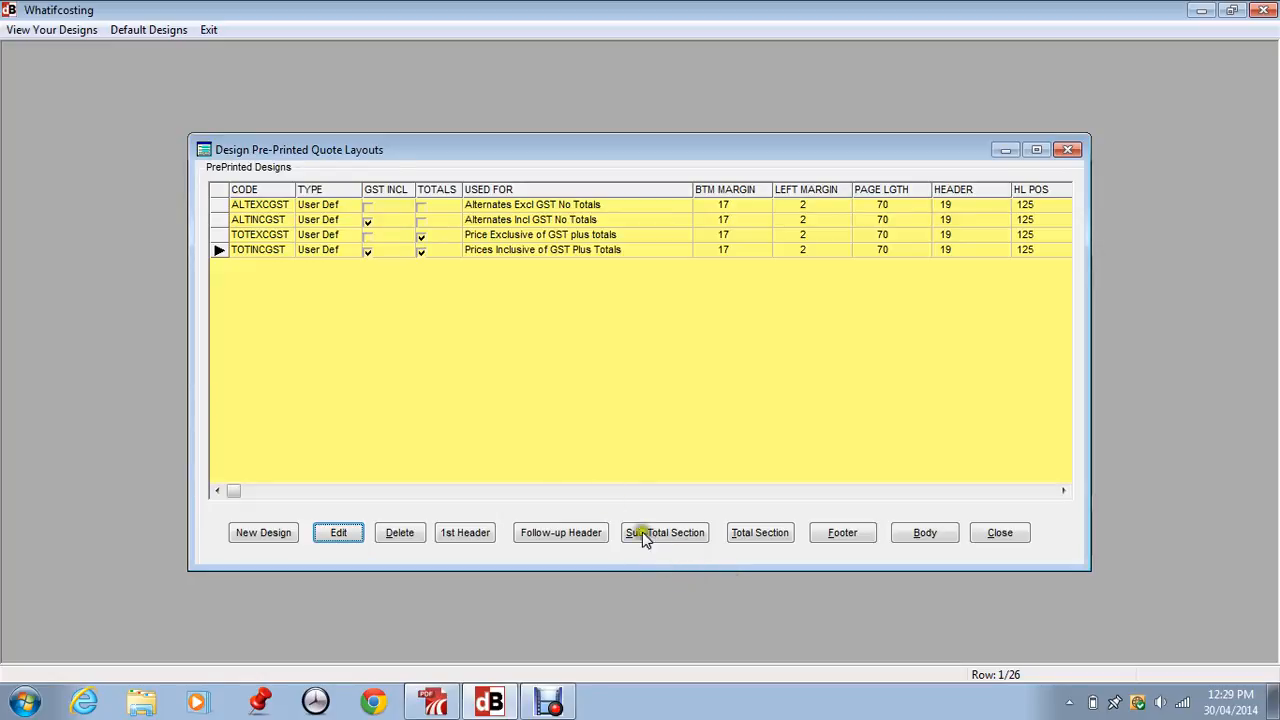
Open the first-page header lines of the TOTINCGST layout and select the "Quote :" text line at 2.00
{"action": "left_click", "coordinate": [456, 534]}
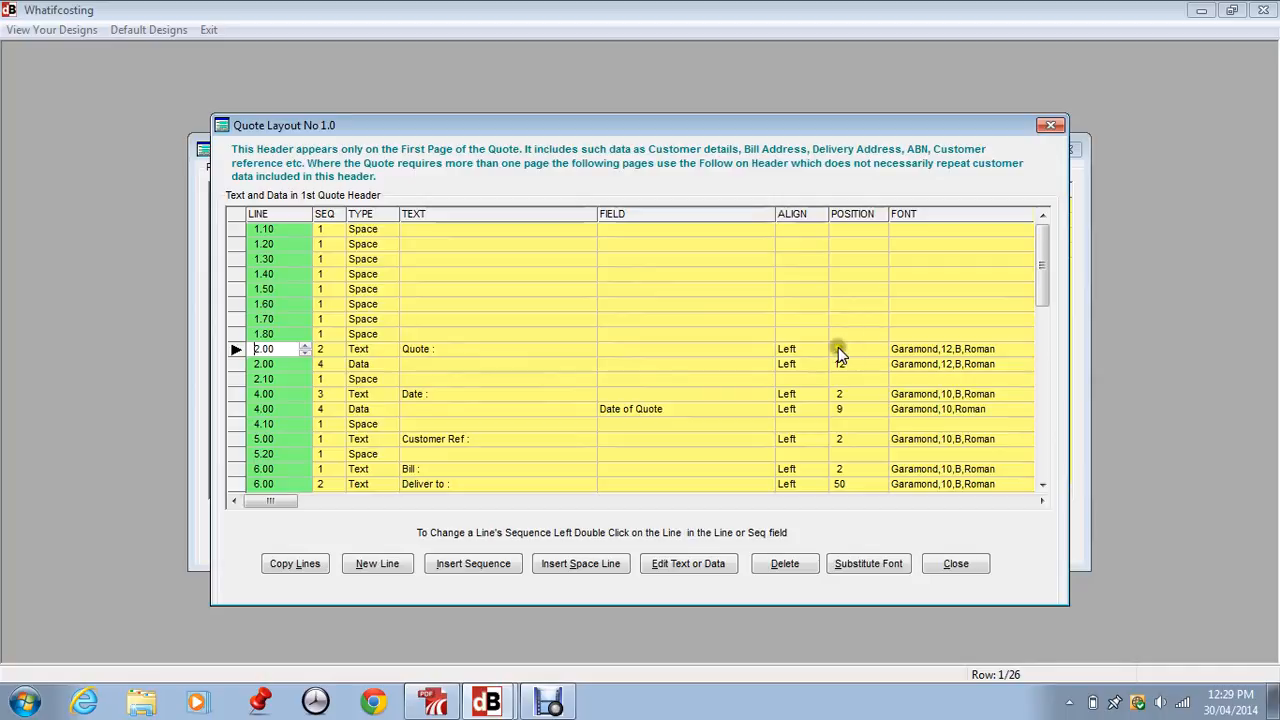
{"action": "left_click", "coordinate": [335, 363]}
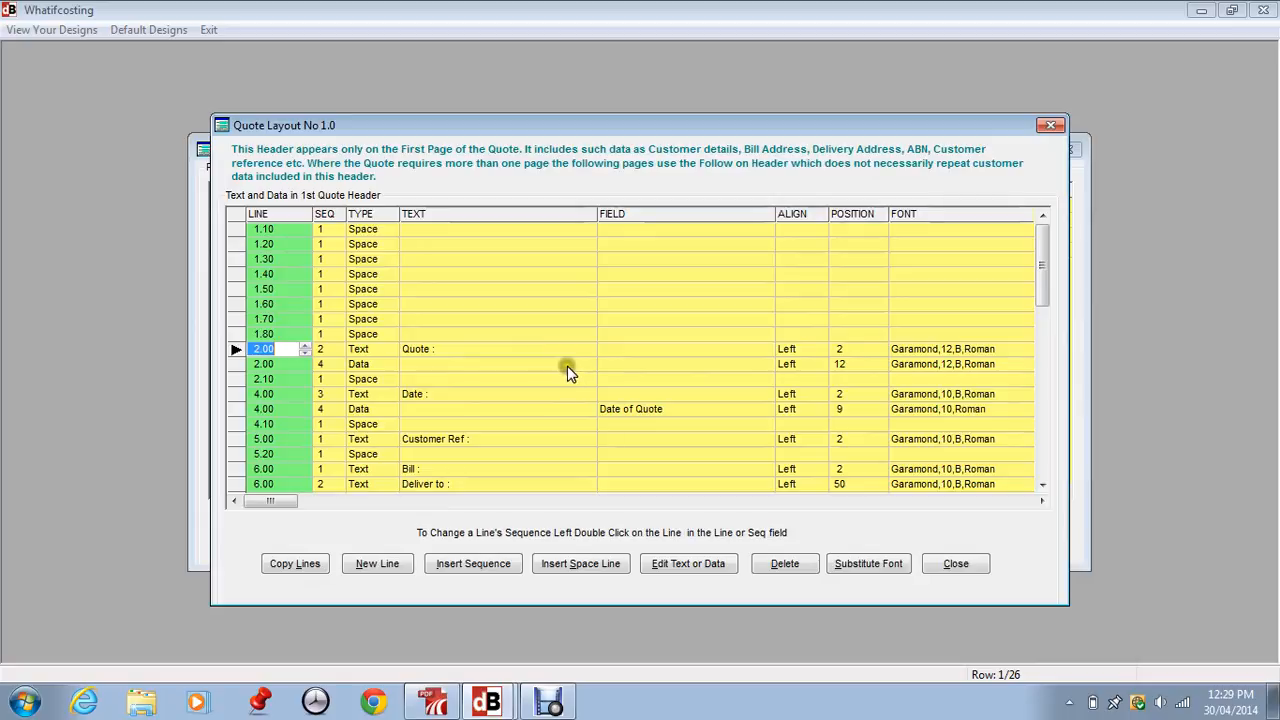
{"action": "left_click", "coordinate": [368, 364]}
{"action": "left_click", "coordinate": [293, 364]}
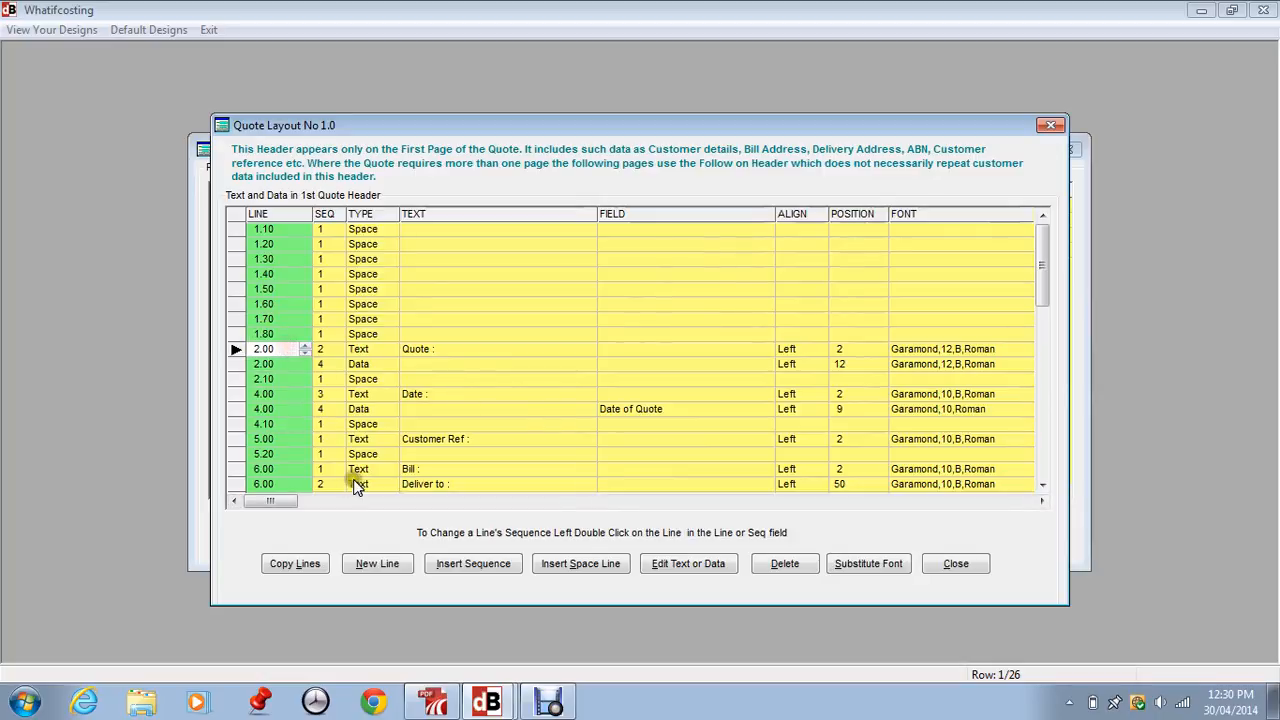
Edit the text of the "Quote :" line at 2.00 in the first-page header and accept it as "Quote :"
{"action": "left_click", "coordinate": [669, 564]}
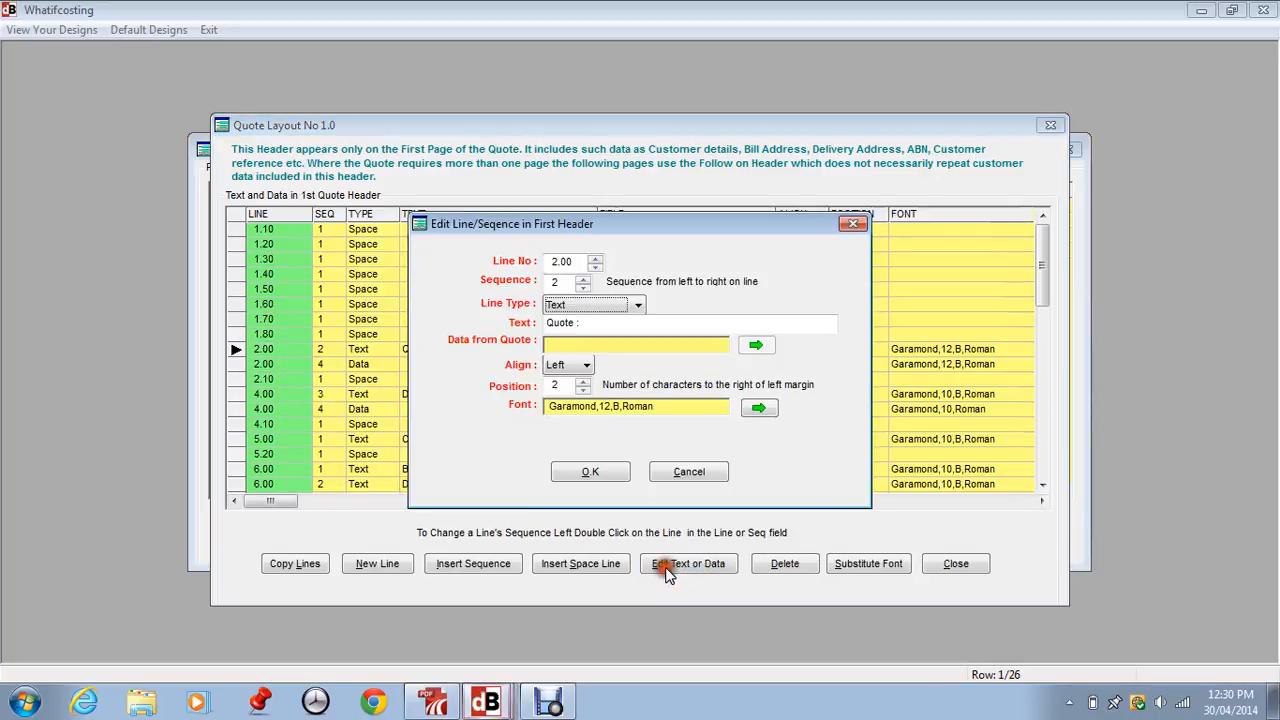
{"action": "left_click", "coordinate": [607, 322]}
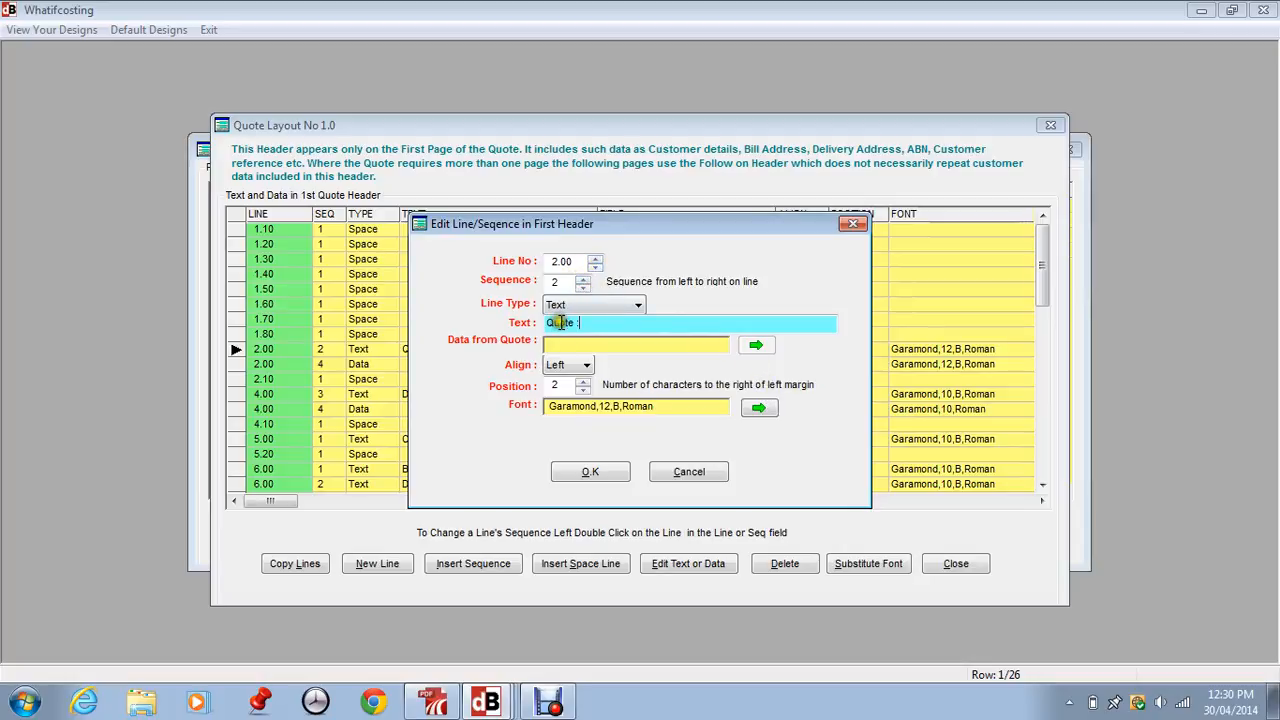
{"action": "type", "text": ":"}
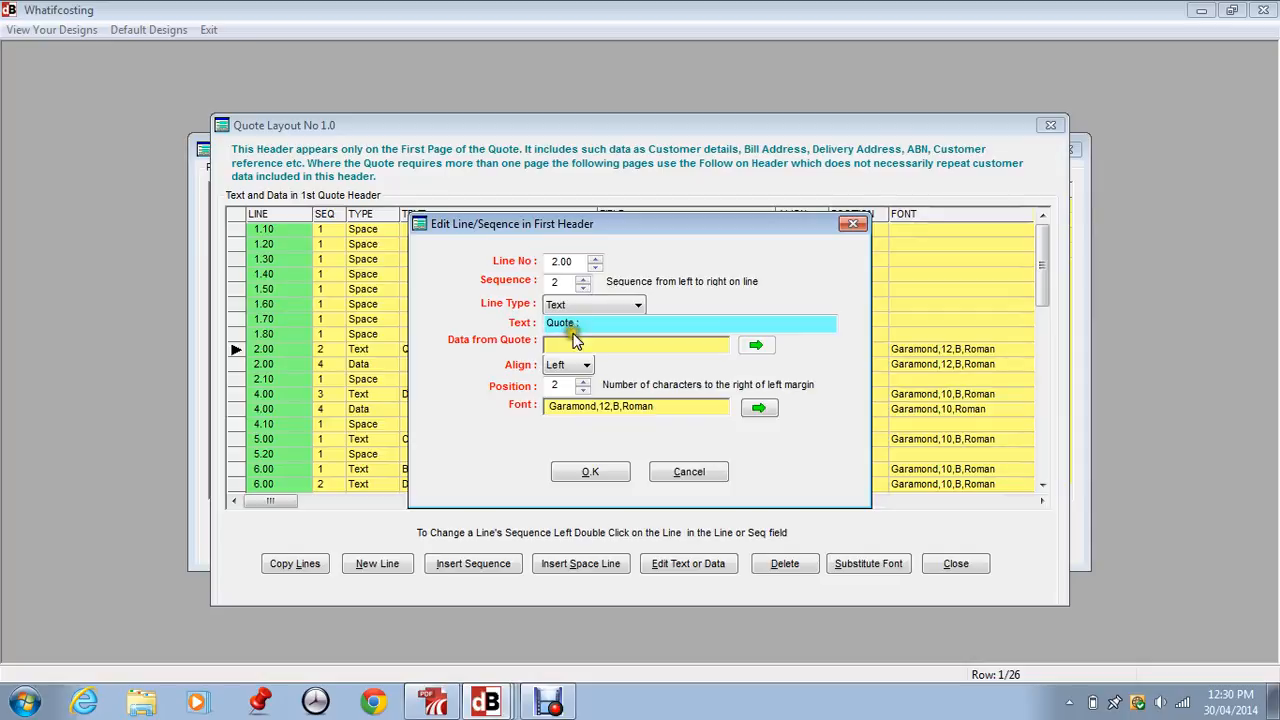
{"action": "left_click", "coordinate": [600, 470]}
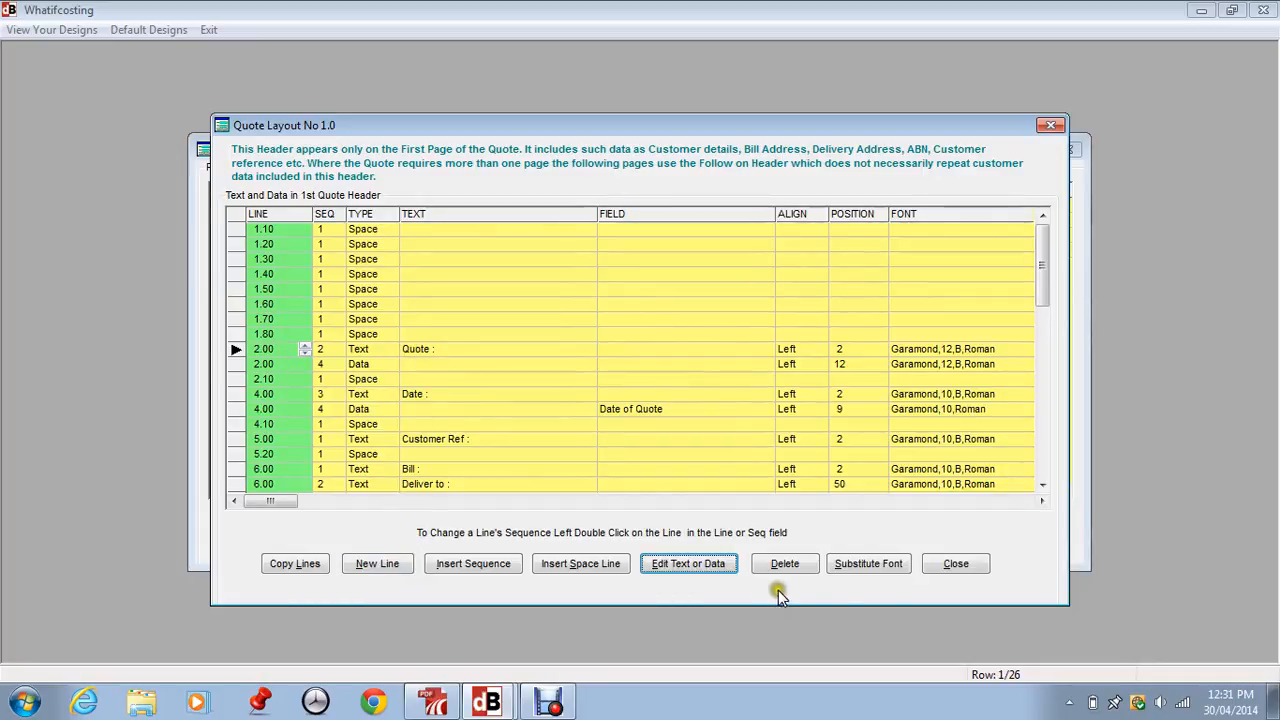
Close the first-page header and examine the follow-up header lines of the TOTINCGST layout
{"action": "left_click", "coordinate": [942, 566]}
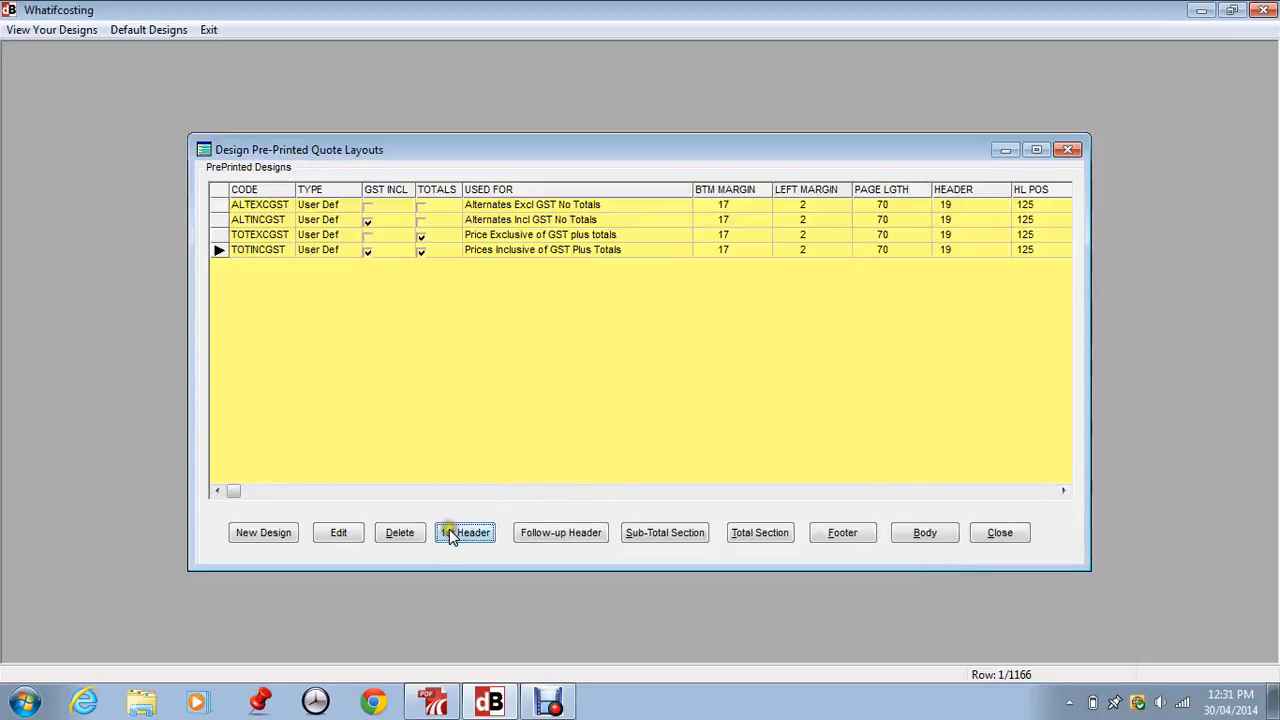
{"action": "left_click", "coordinate": [526, 531]}
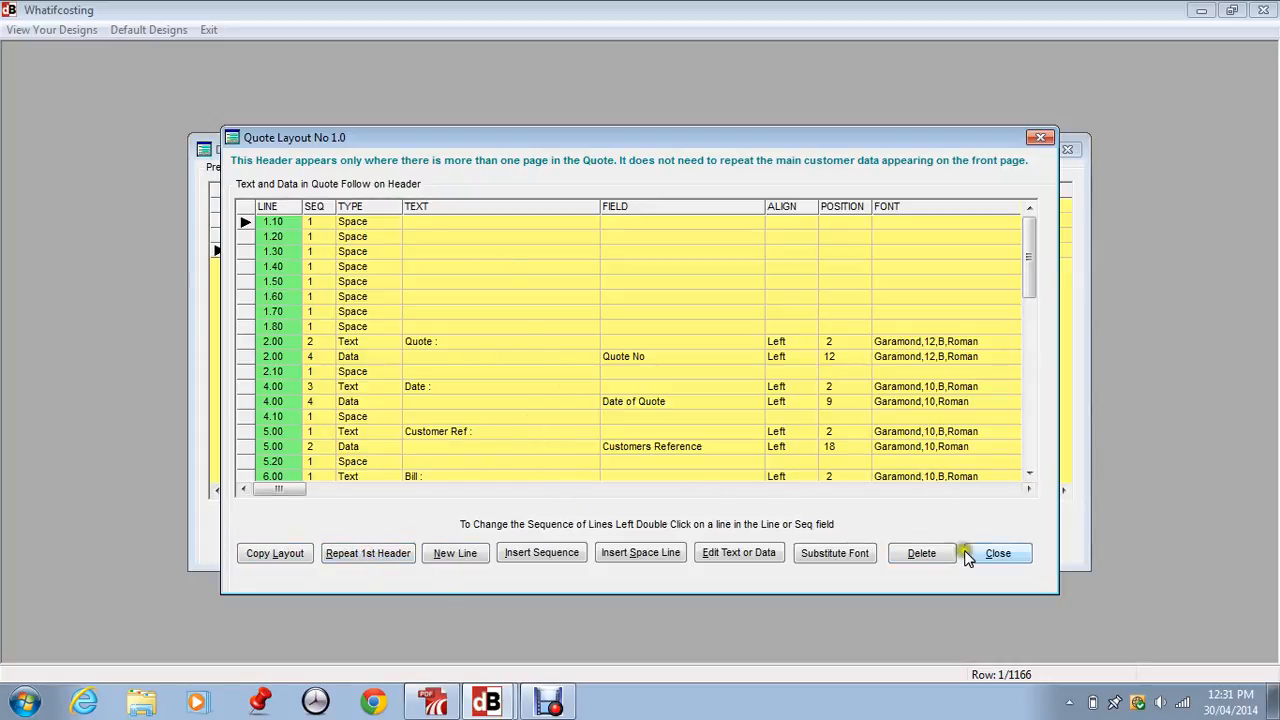
{"action": "left_click", "coordinate": [996, 553]}
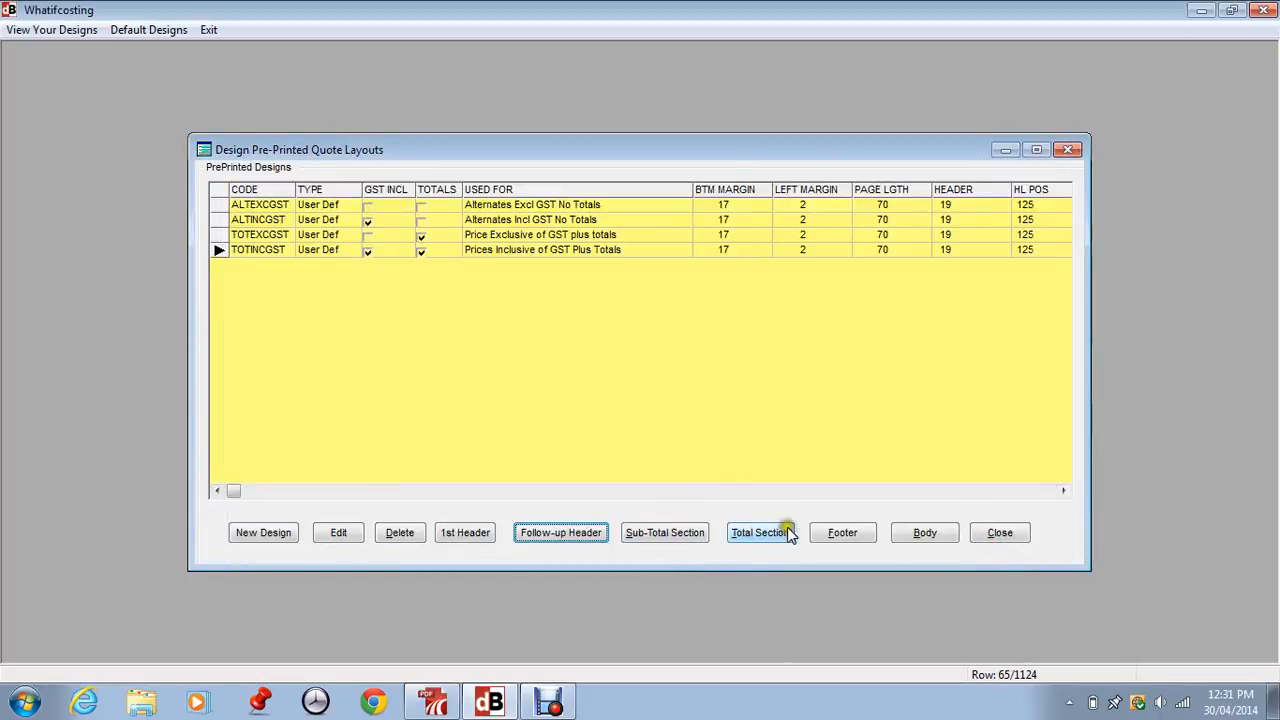
Add the Nett Sales Value Excl GST field to the TOTINCGST body lines at sequence 9 and position 5
{"action": "left_click", "coordinate": [921, 531]}
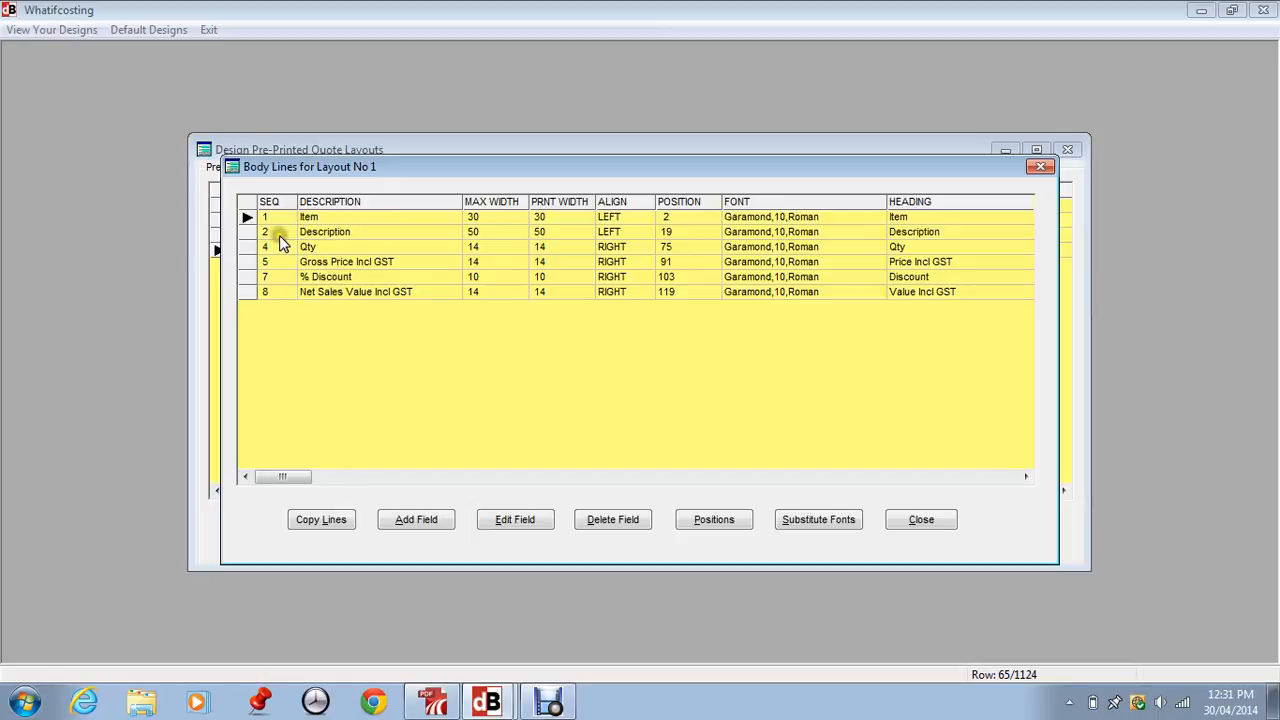
{"action": "left_click", "coordinate": [430, 522]}
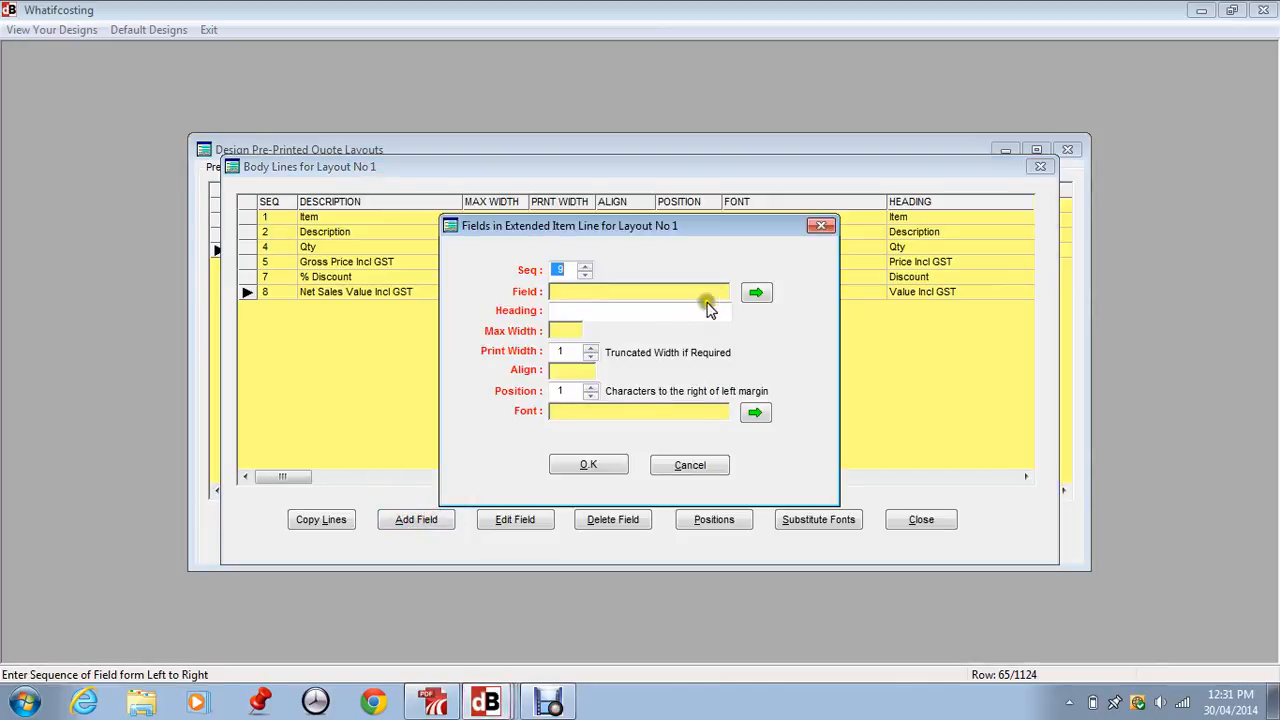
{"action": "left_click", "coordinate": [755, 295]}
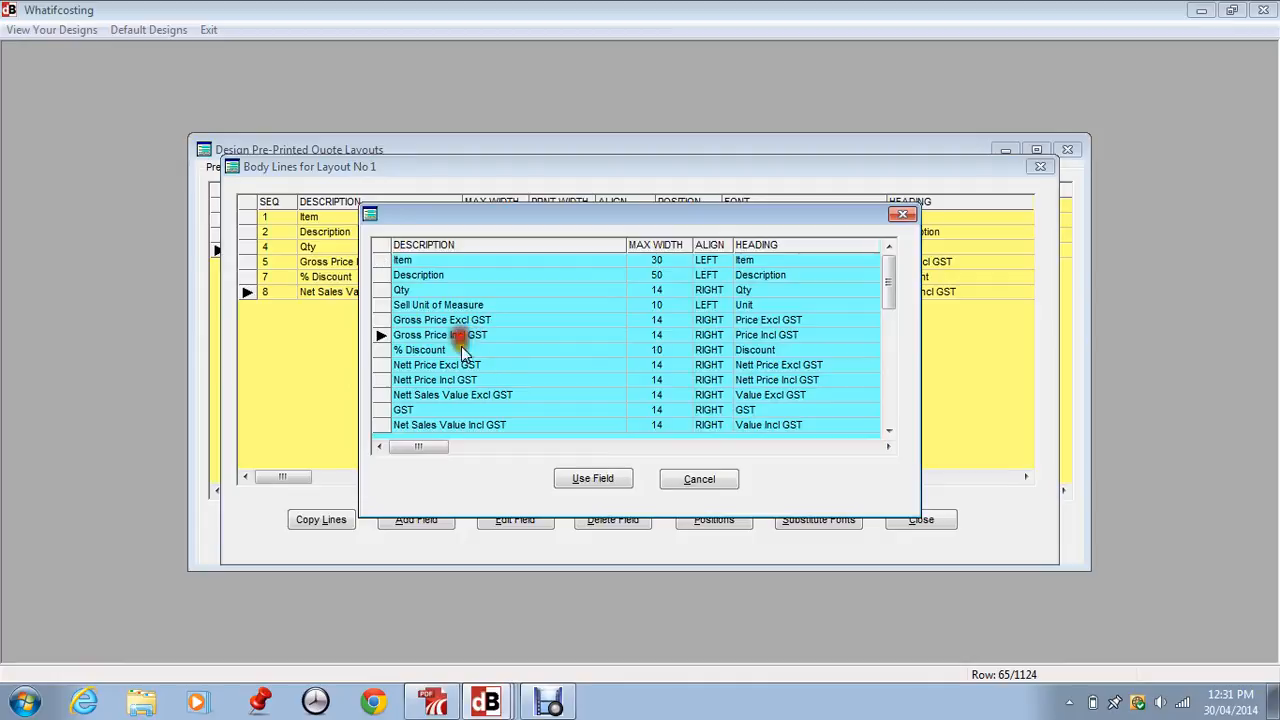
{"action": "left_click", "coordinate": [456, 394]}
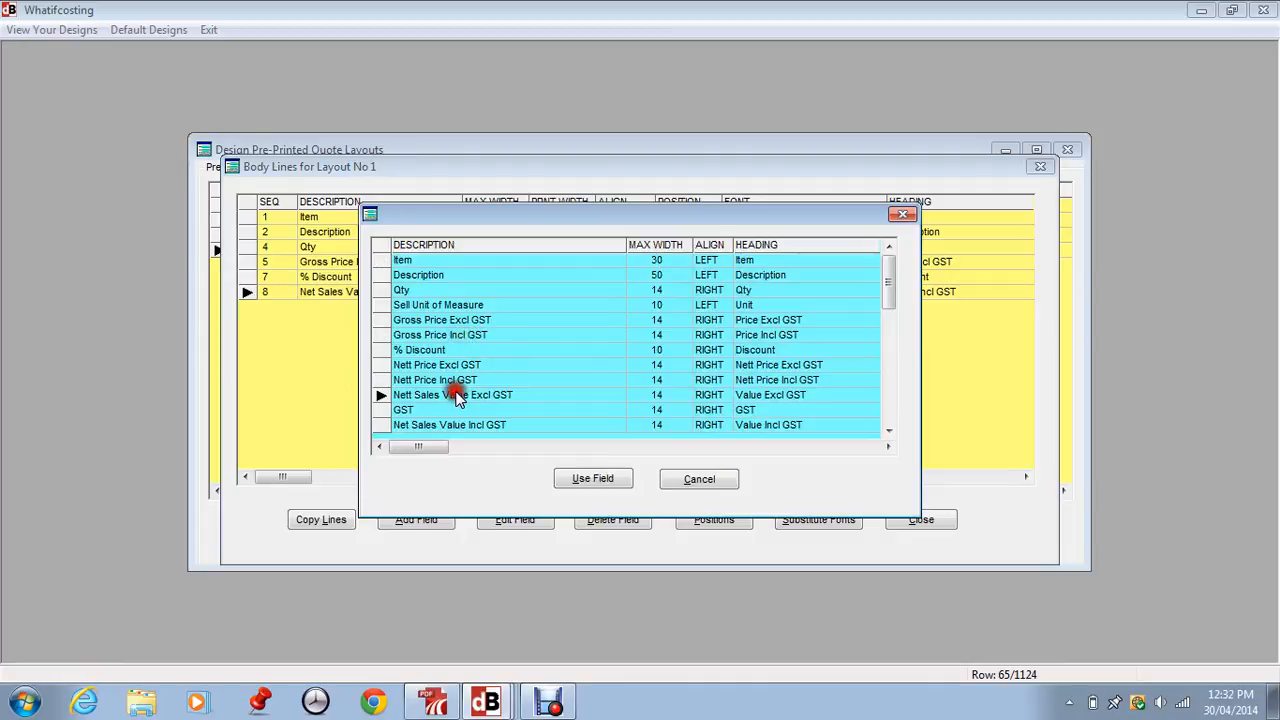
{"action": "left_click", "coordinate": [600, 479]}
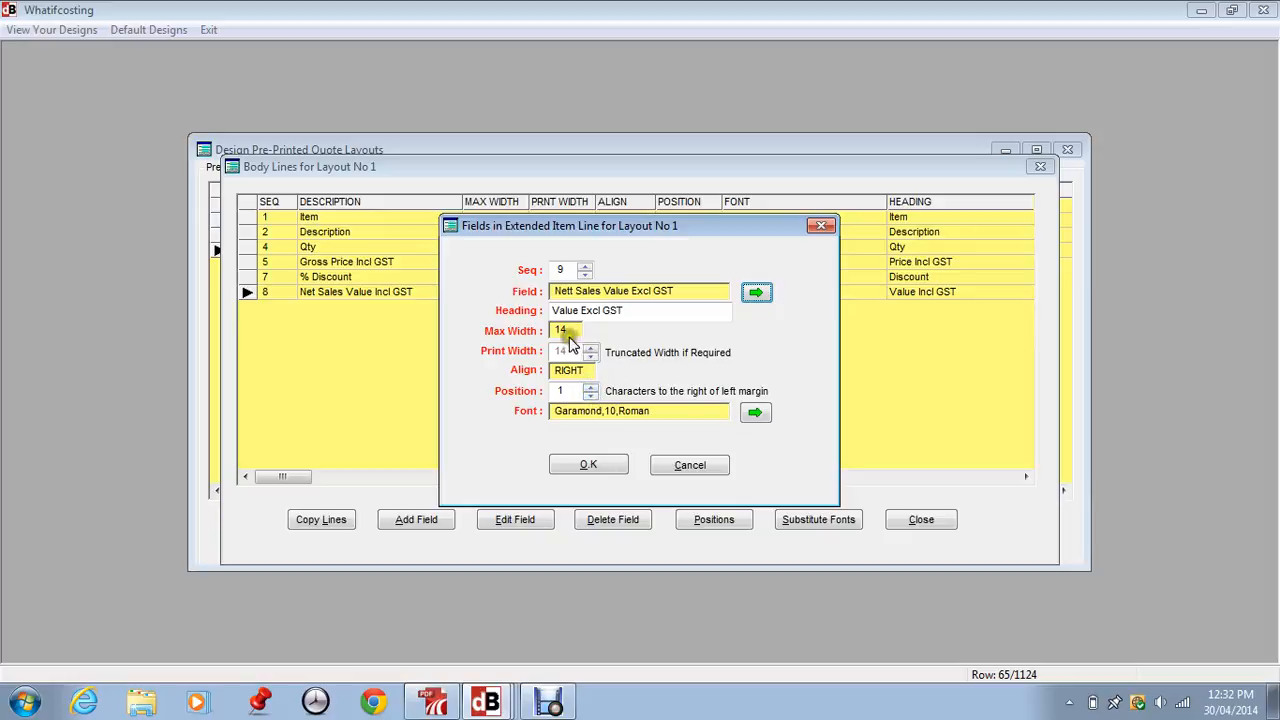
{"action": "left_click", "coordinate": [589, 386]}
{"action": "left_click", "coordinate": [589, 386]}
{"action": "left_click", "coordinate": [589, 386]}
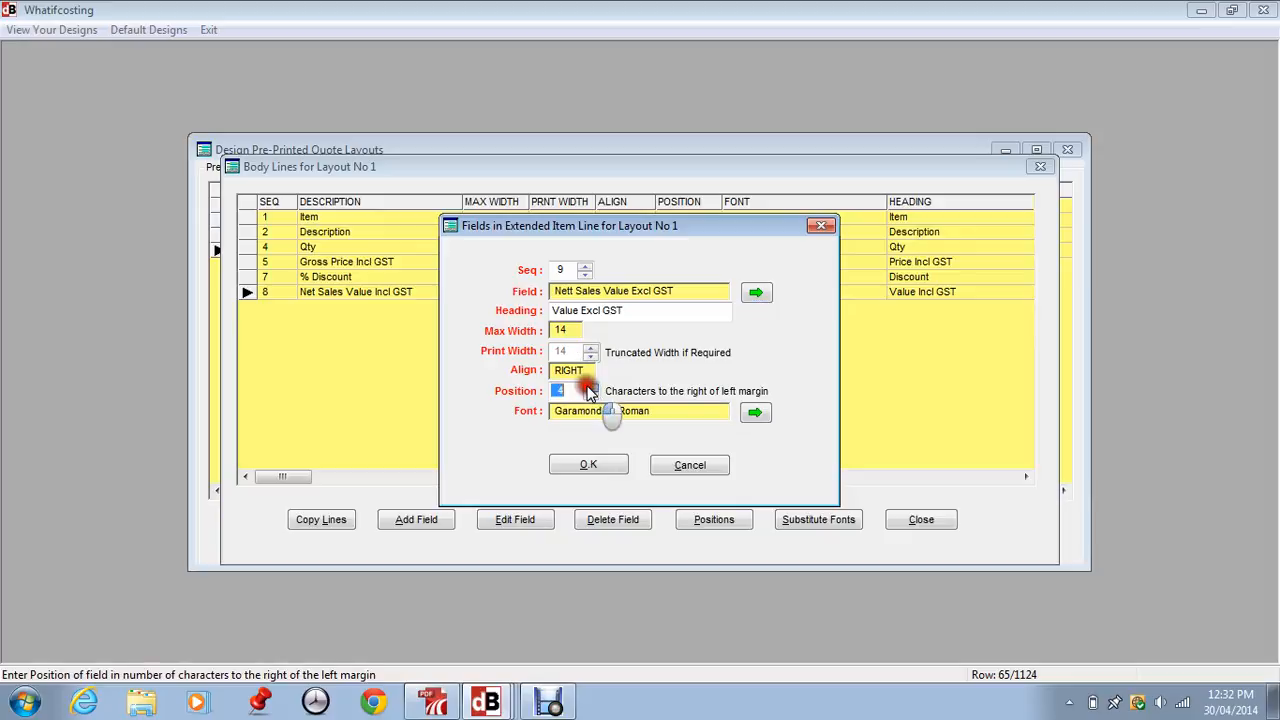
{"action": "left_click", "coordinate": [589, 387]}
{"action": "left_click", "coordinate": [588, 465]}
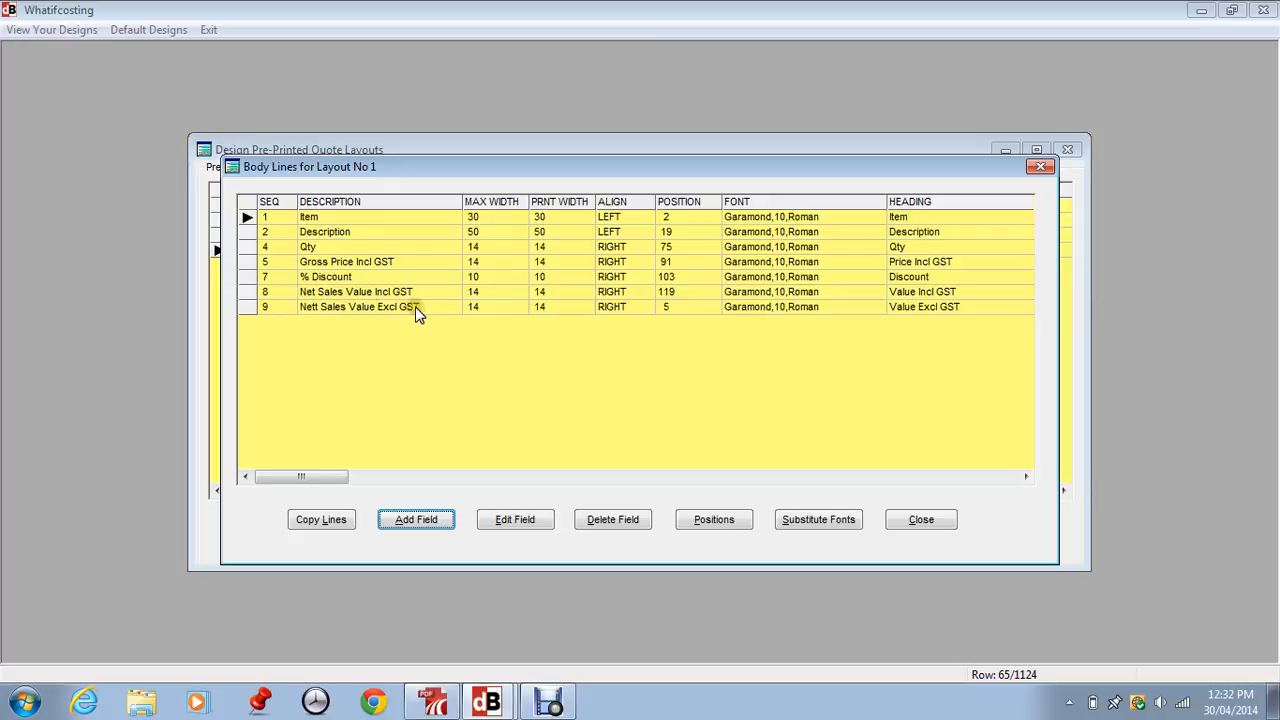
Review the settings of the Nett Sales Value Excl GST body field and decline creating suggested positions
{"action": "left_click", "coordinate": [674, 307]}
{"action": "left_click", "coordinate": [667, 311]}
{"action": "left_click", "coordinate": [252, 307]}
{"action": "left_click", "coordinate": [500, 519]}
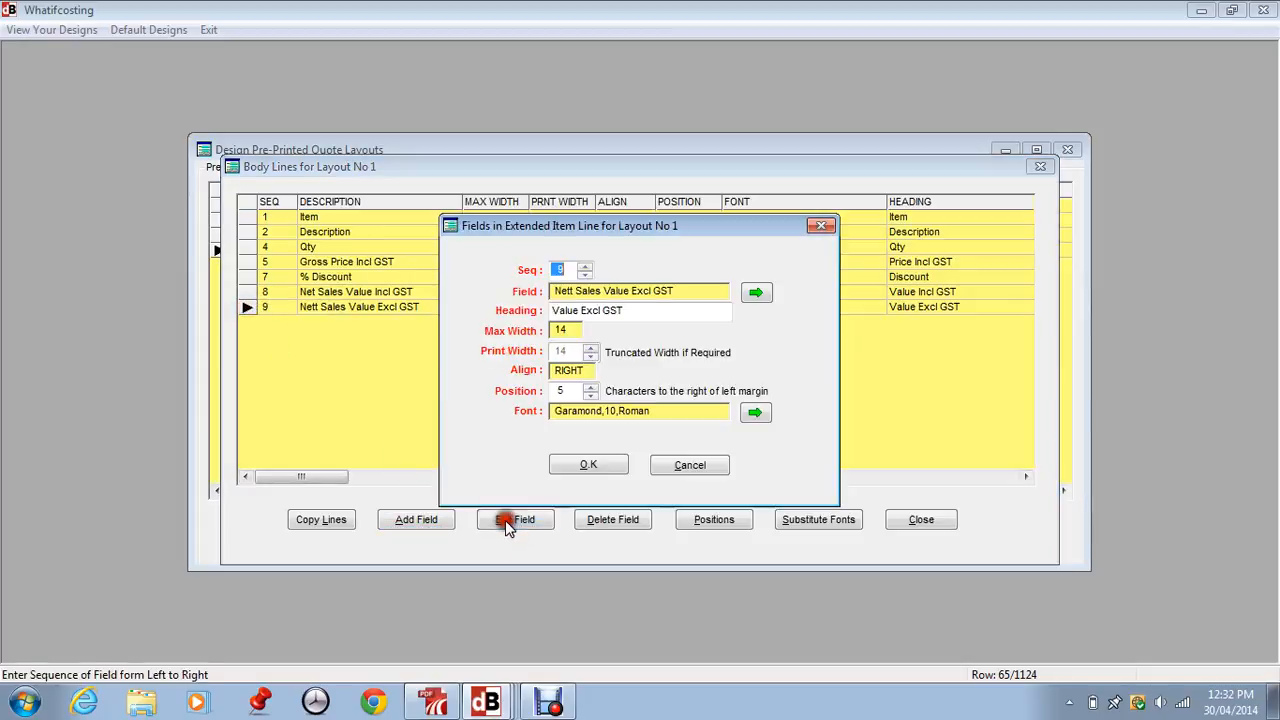
{"action": "left_click", "coordinate": [662, 470]}
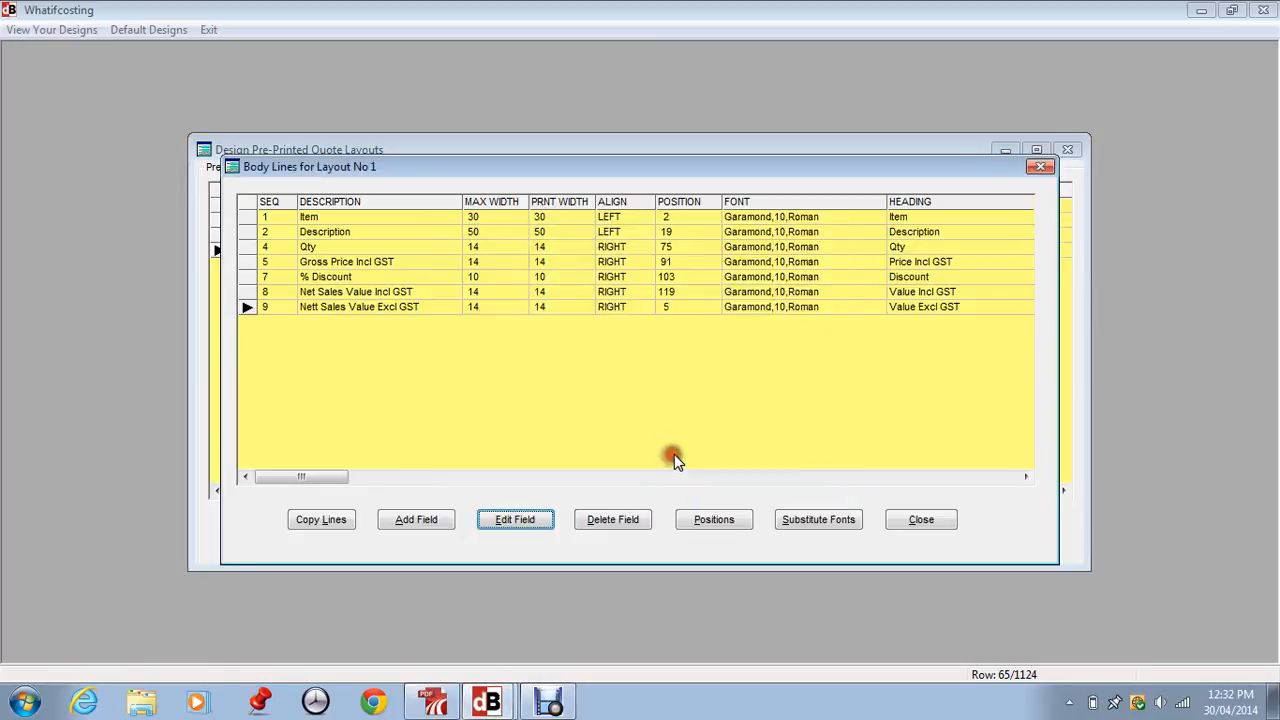
{"action": "left_click", "coordinate": [712, 522]}
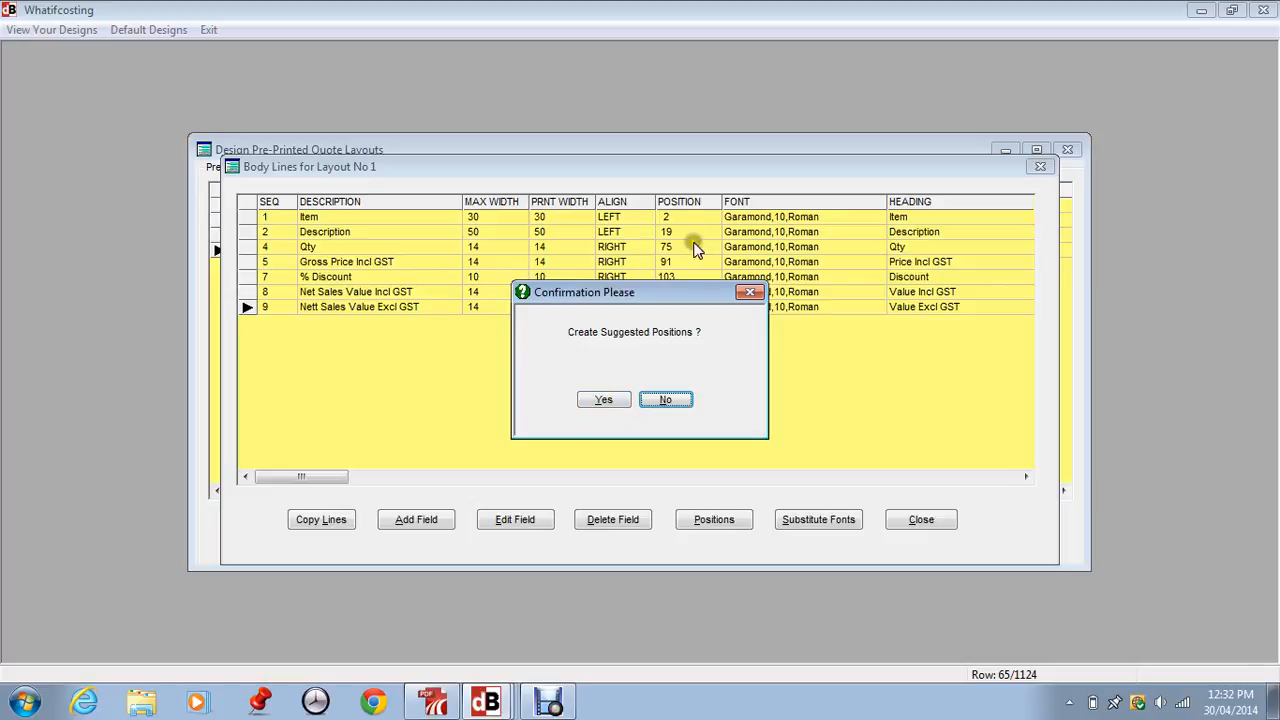
{"action": "left_click", "coordinate": [672, 401]}
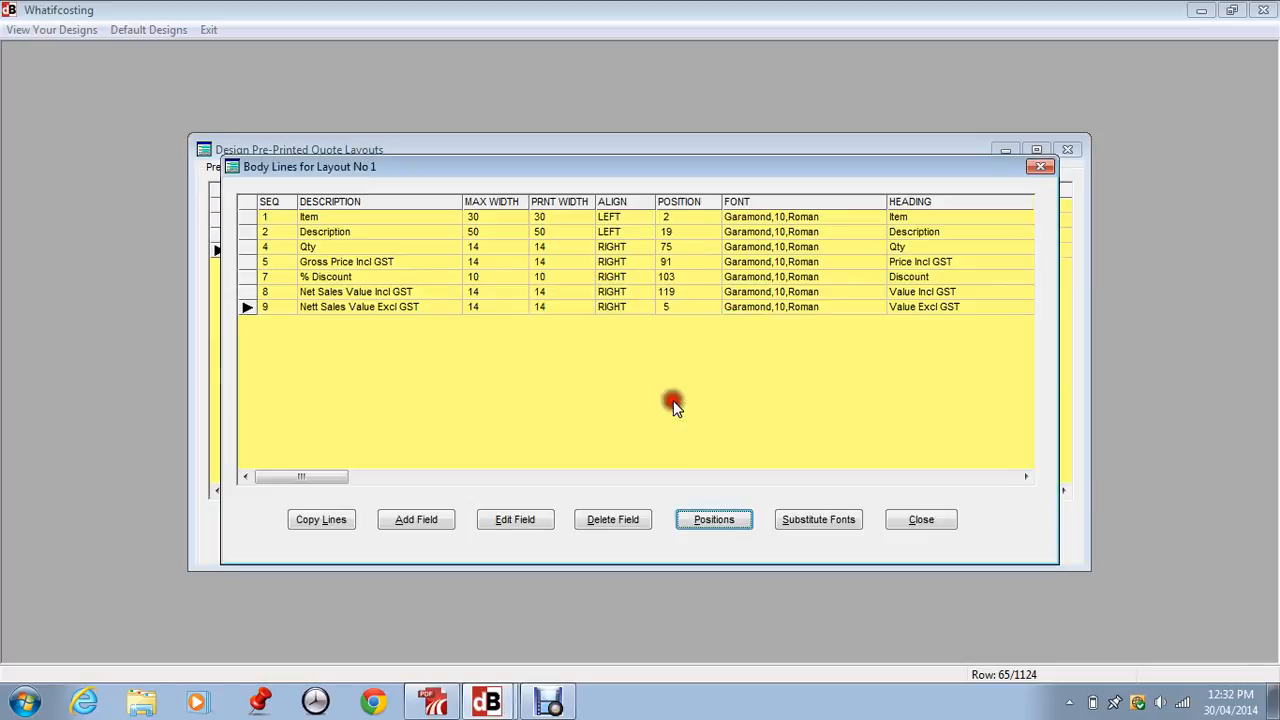
Delete the Nett Sales Value Excl GST field from the body lines and close the body section
{"action": "left_click", "coordinate": [595, 515]}
{"action": "left_click", "coordinate": [607, 402]}
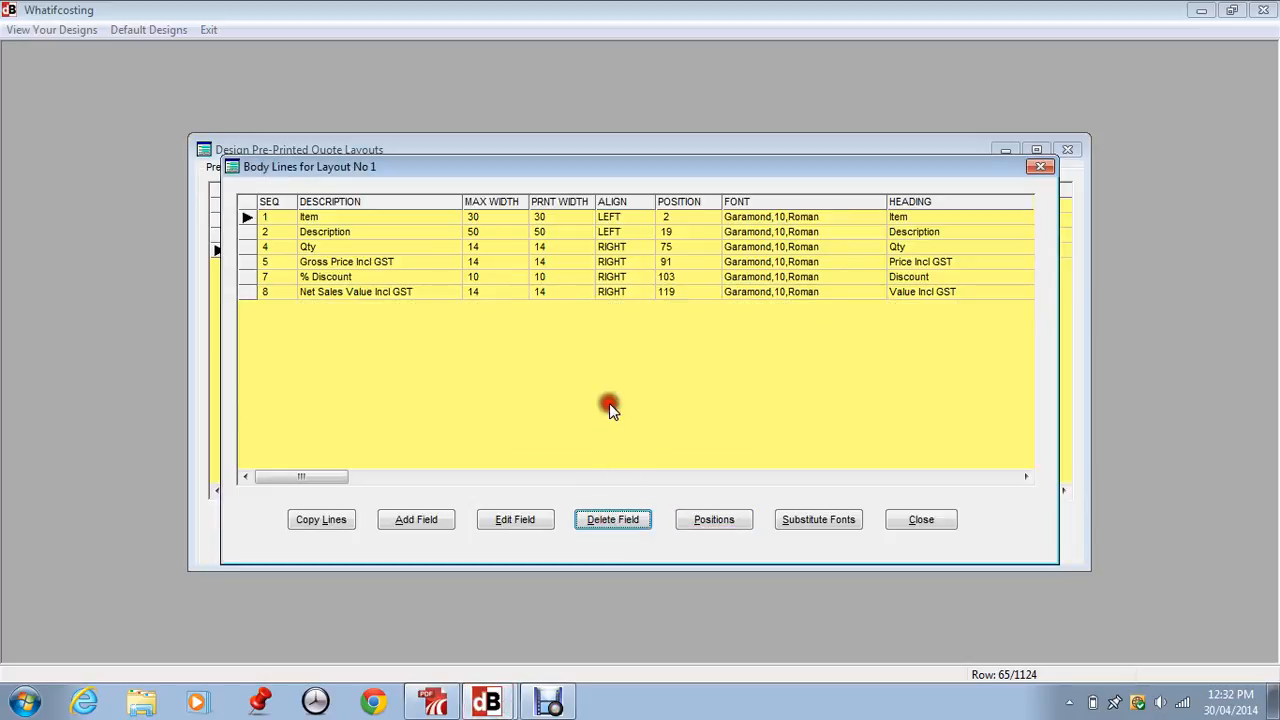
{"action": "left_click", "coordinate": [916, 520]}
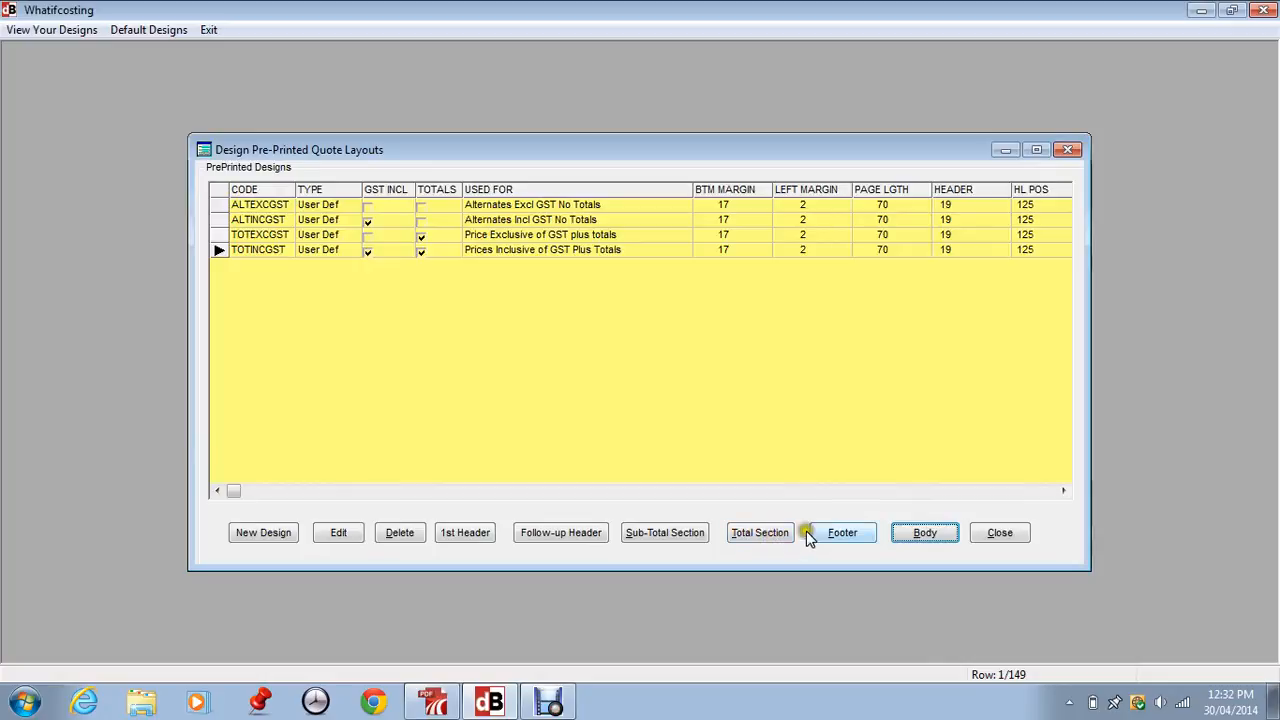
Examine the footer and total section lines of the TOTINCGST layout, and close the pre-printed quote layout designs
{"action": "left_click", "coordinate": [840, 532]}
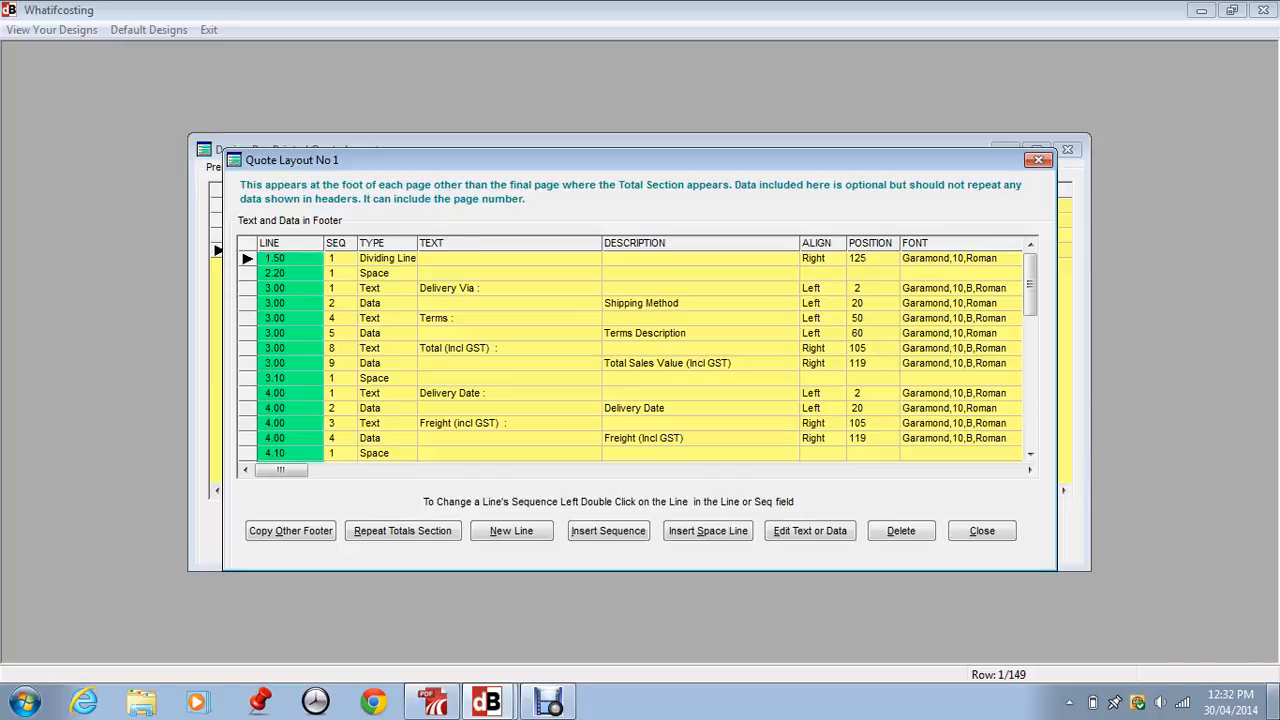
{"action": "left_click", "coordinate": [993, 533]}
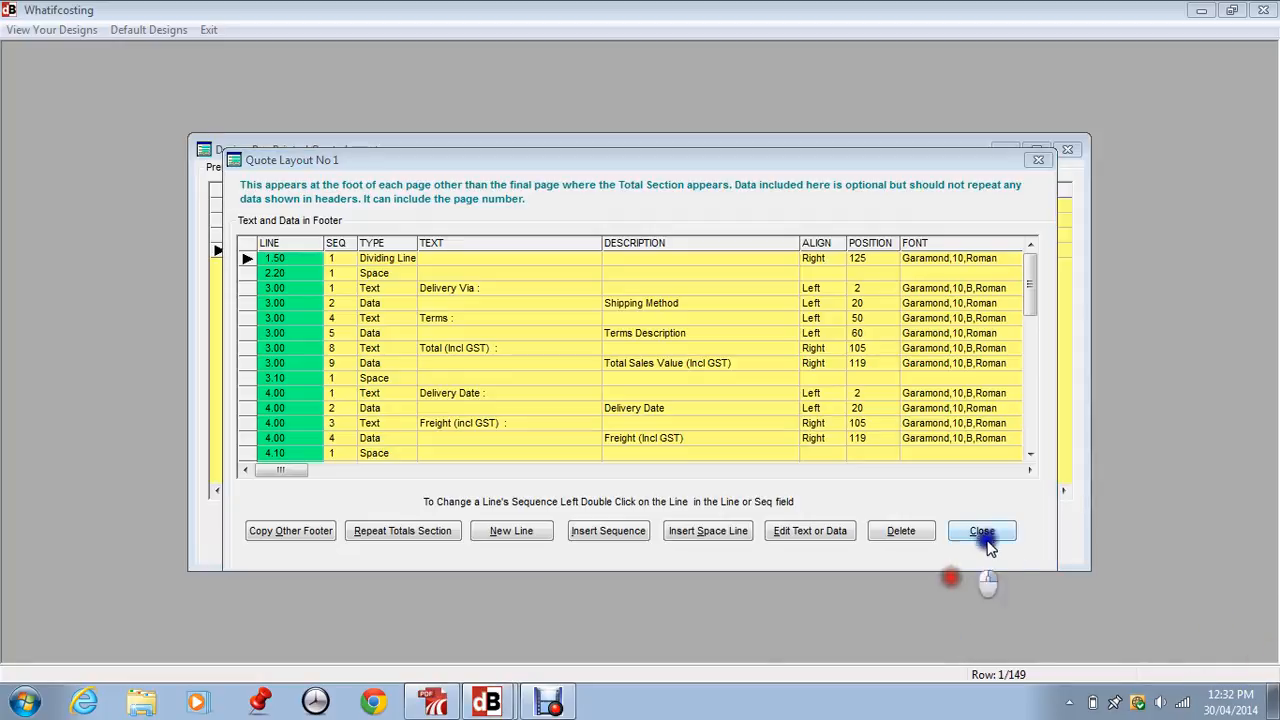
{"action": "left_click", "coordinate": [768, 533]}
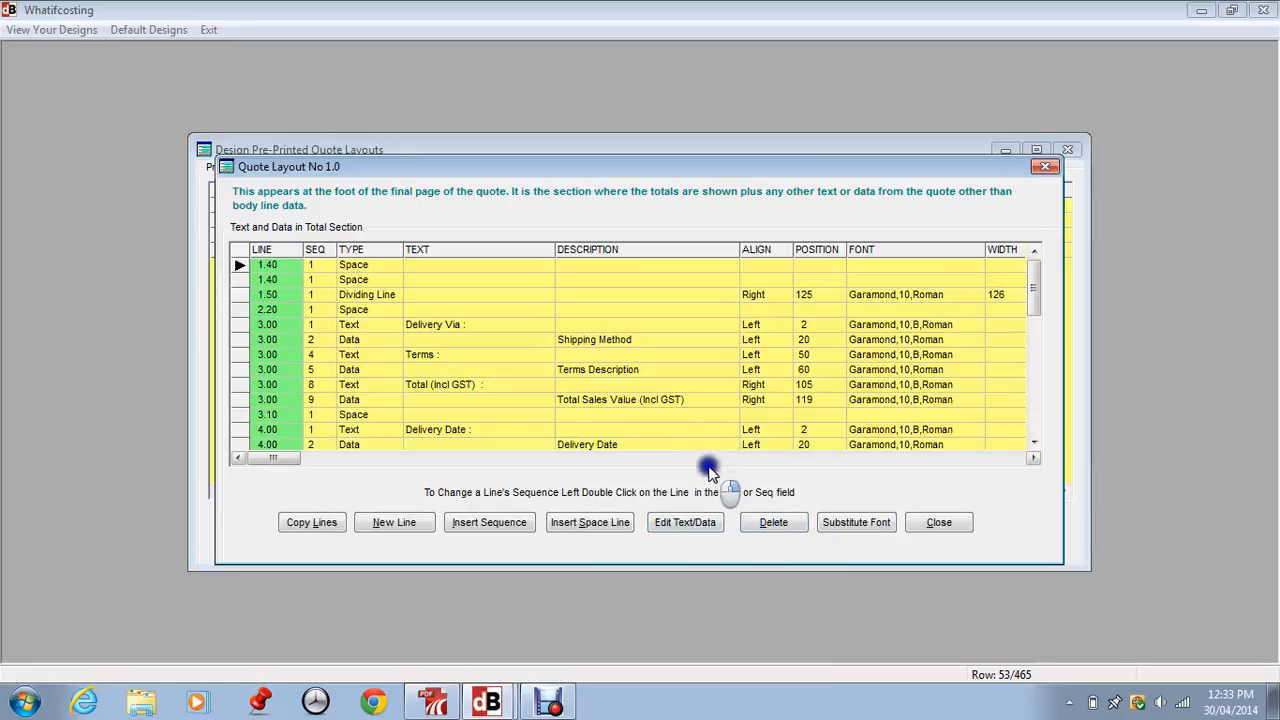
{"action": "left_click", "coordinate": [940, 524]}
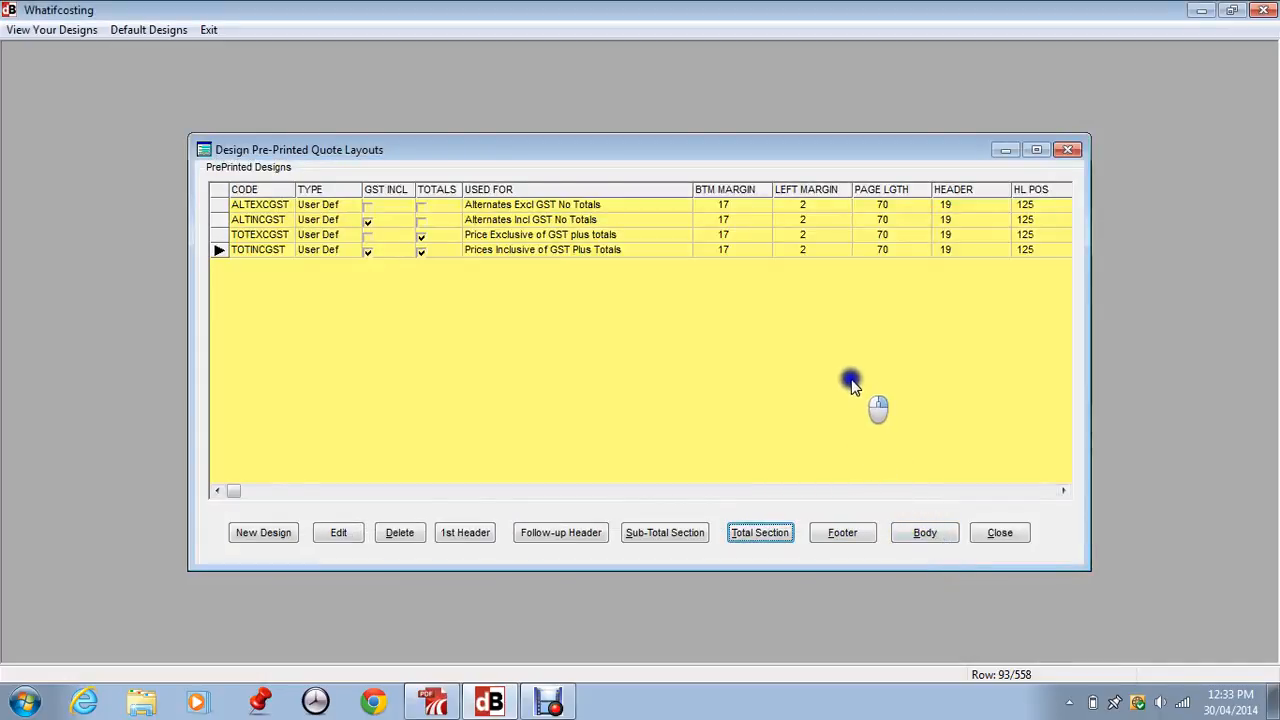
{"action": "left_click", "coordinate": [1001, 533]}
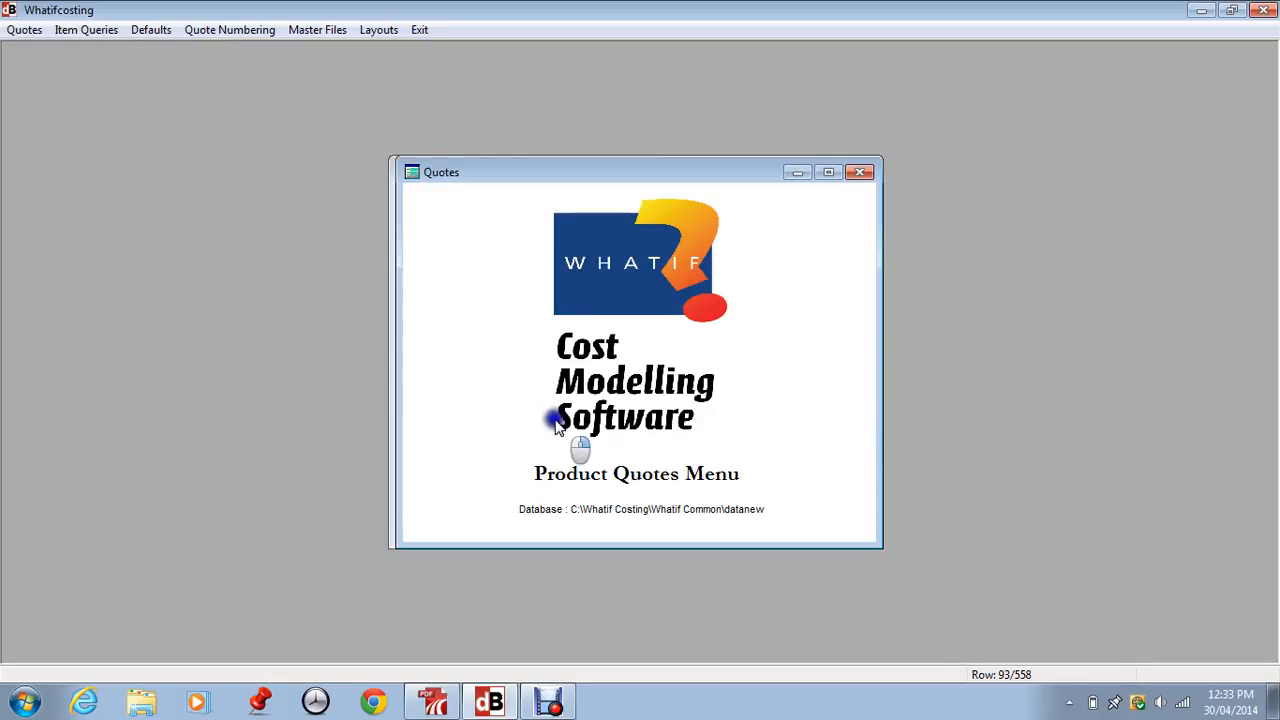